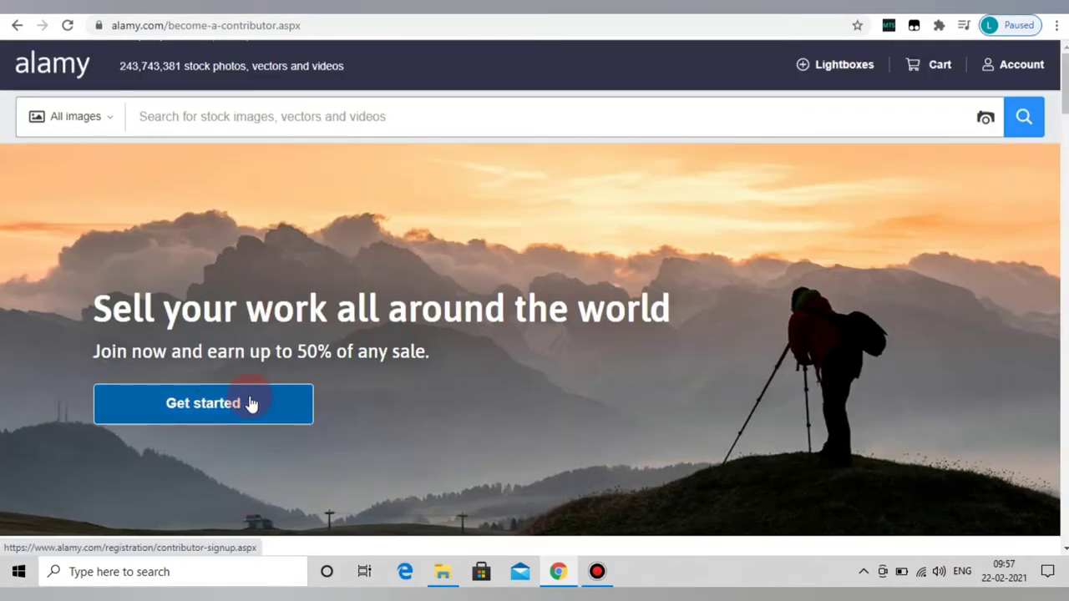
Open the contributor sign-up form and go through its name, email, password, phone and address fields.
{"action": "left_click", "coordinate": [251, 404]}
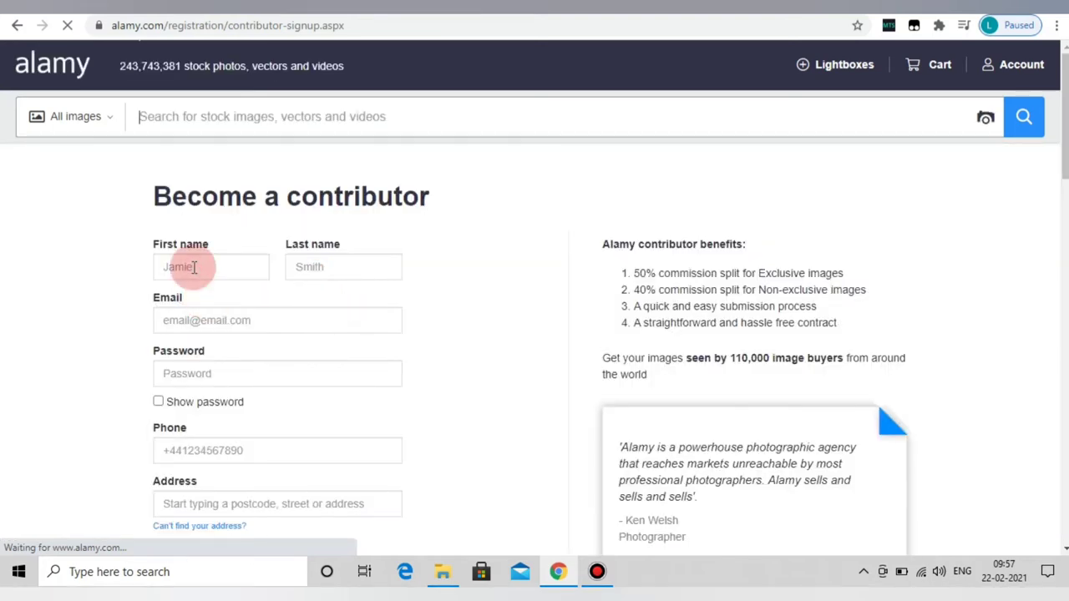
{"action": "left_click", "coordinate": [194, 267]}
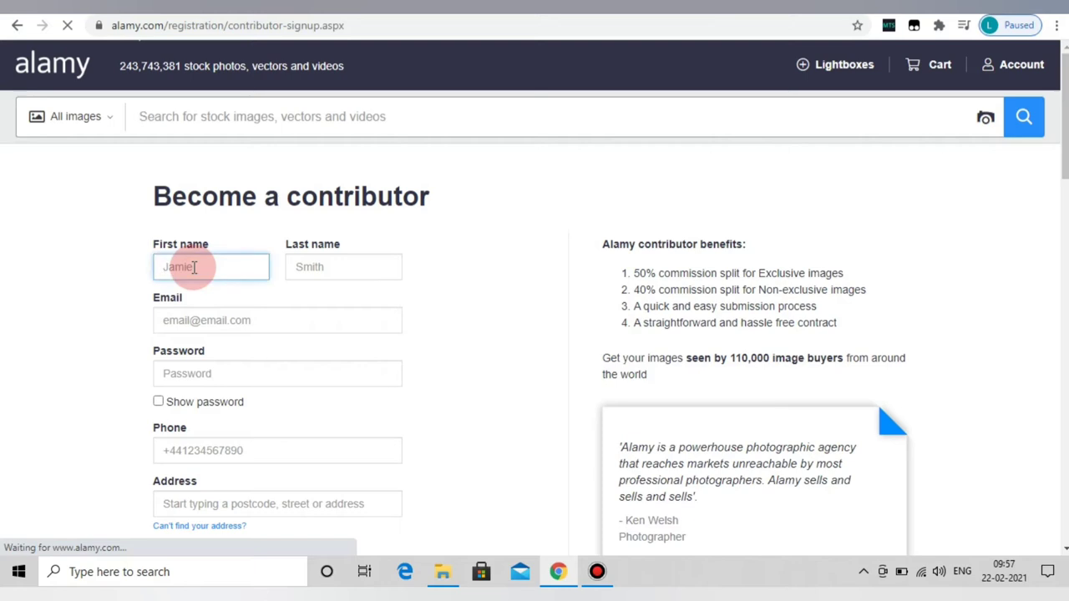
{"action": "left_click", "coordinate": [338, 269]}
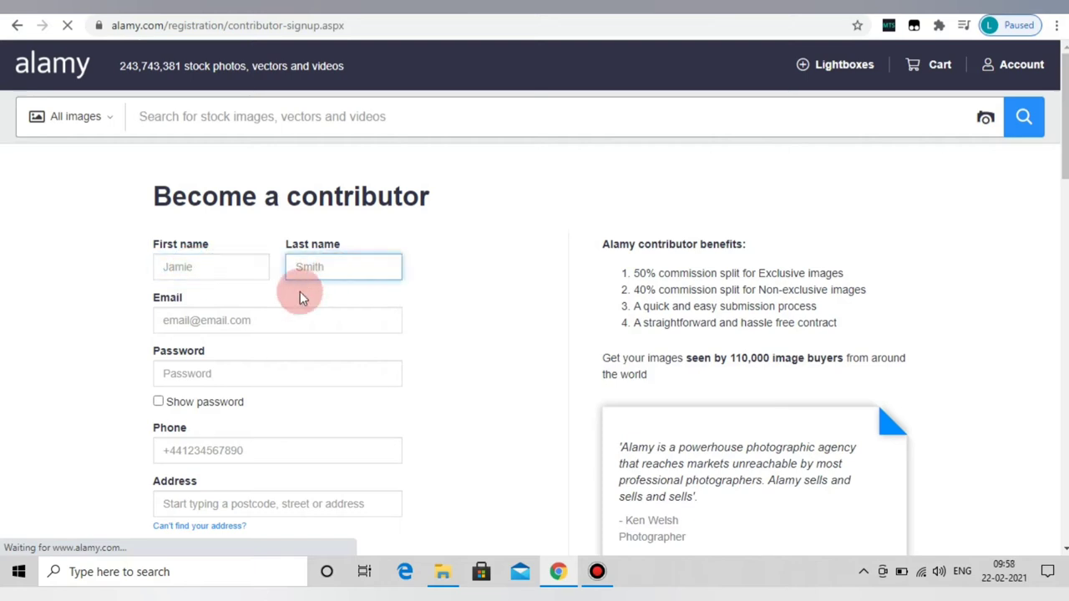
{"action": "left_click", "coordinate": [249, 320]}
{"action": "scroll", "coordinate": [259, 319], "scroll_direction": "down", "scroll_amount": 1}
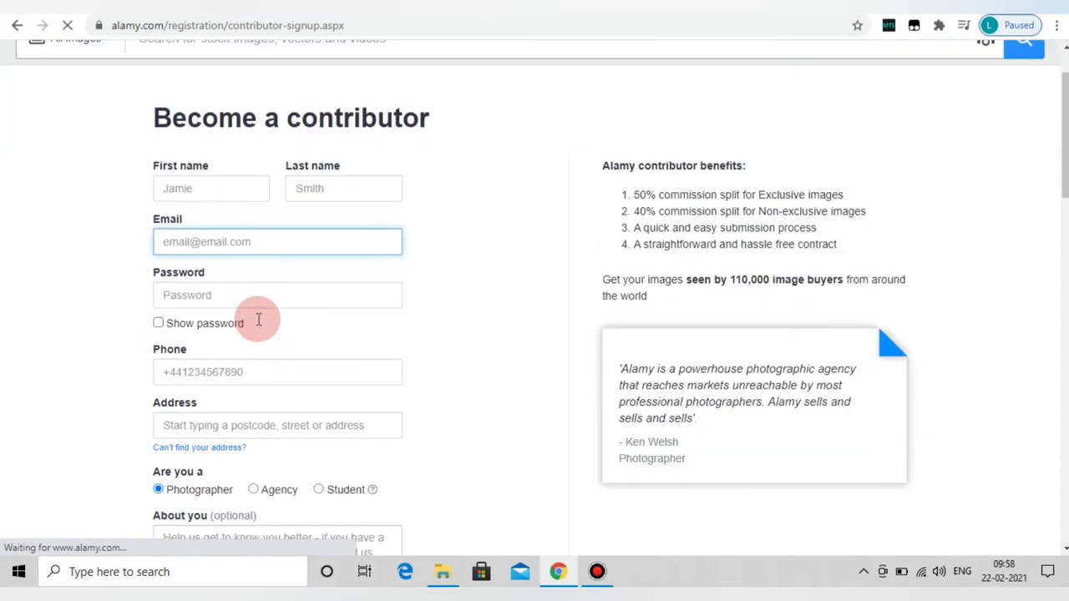
{"action": "left_click", "coordinate": [203, 295]}
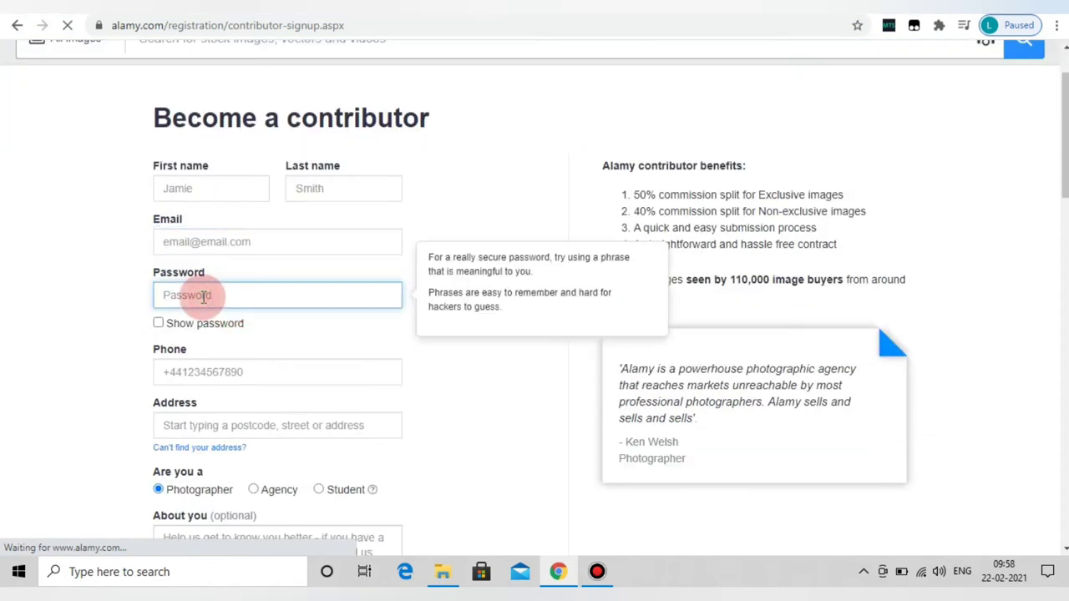
{"action": "left_click", "coordinate": [175, 367]}
{"action": "scroll", "coordinate": [221, 386], "scroll_direction": "down", "scroll_amount": 2}
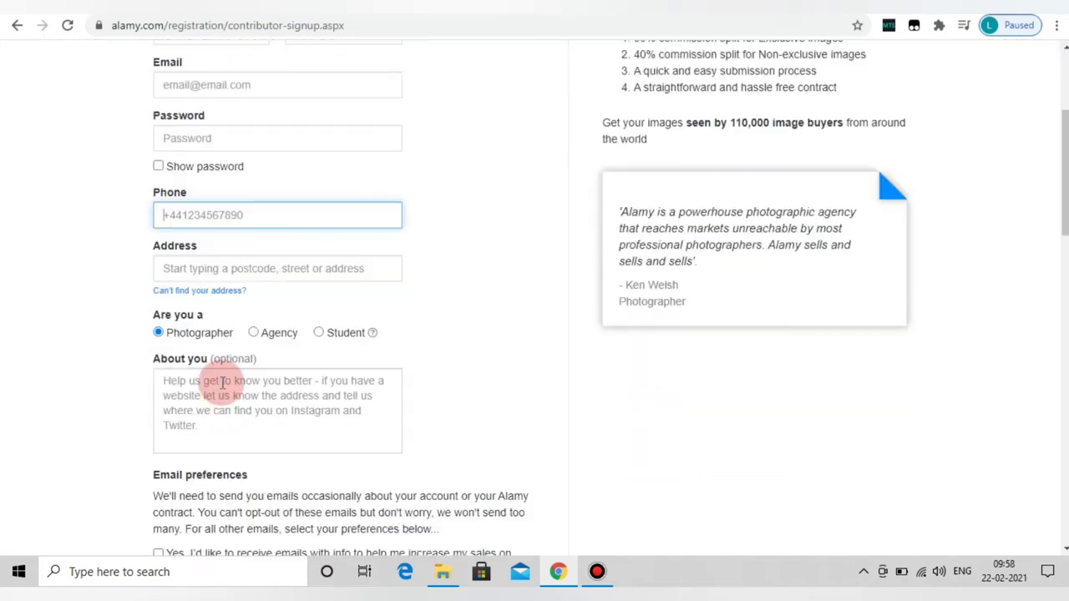
{"action": "left_click", "coordinate": [217, 269]}
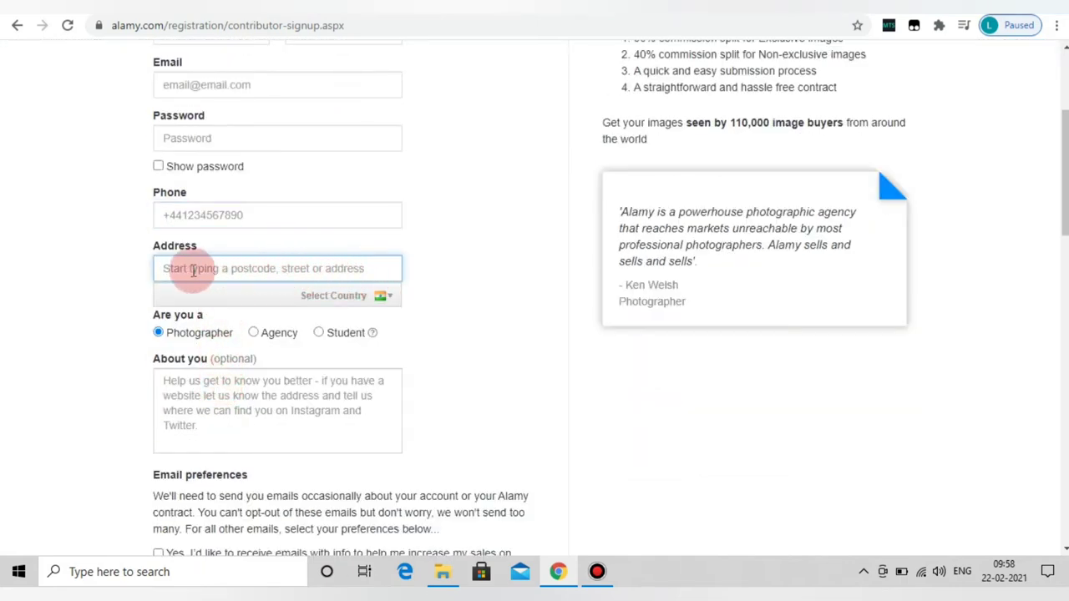
{"action": "scroll", "coordinate": [193, 269], "scroll_direction": "down", "scroll_amount": 2}
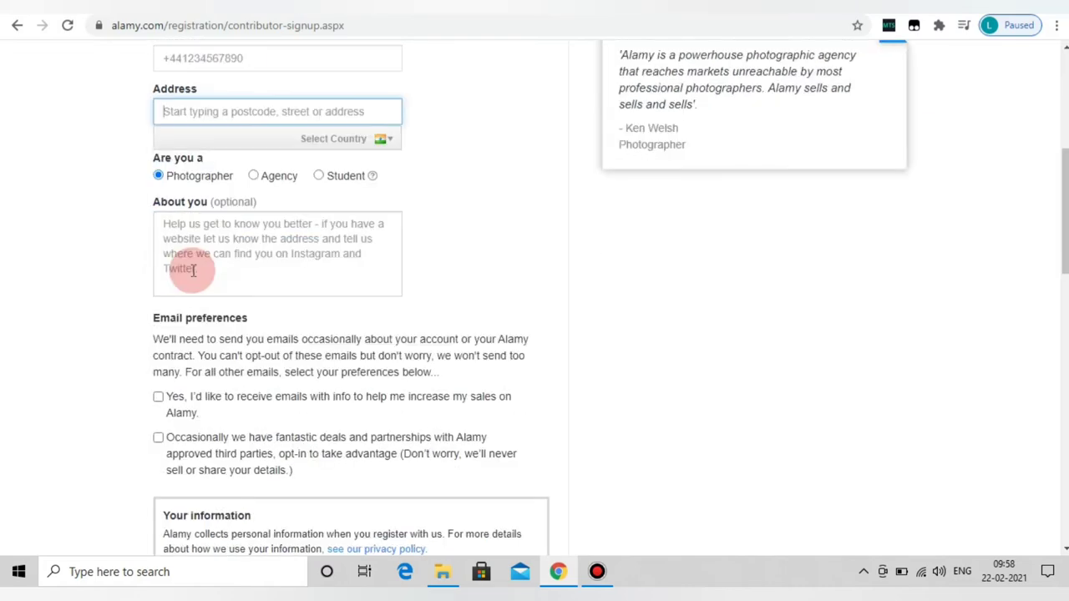
View the form's variants for Agency and Student, set the contributor type back to Photographer, and enter the optional About you field.
{"action": "left_click", "coordinate": [254, 177]}
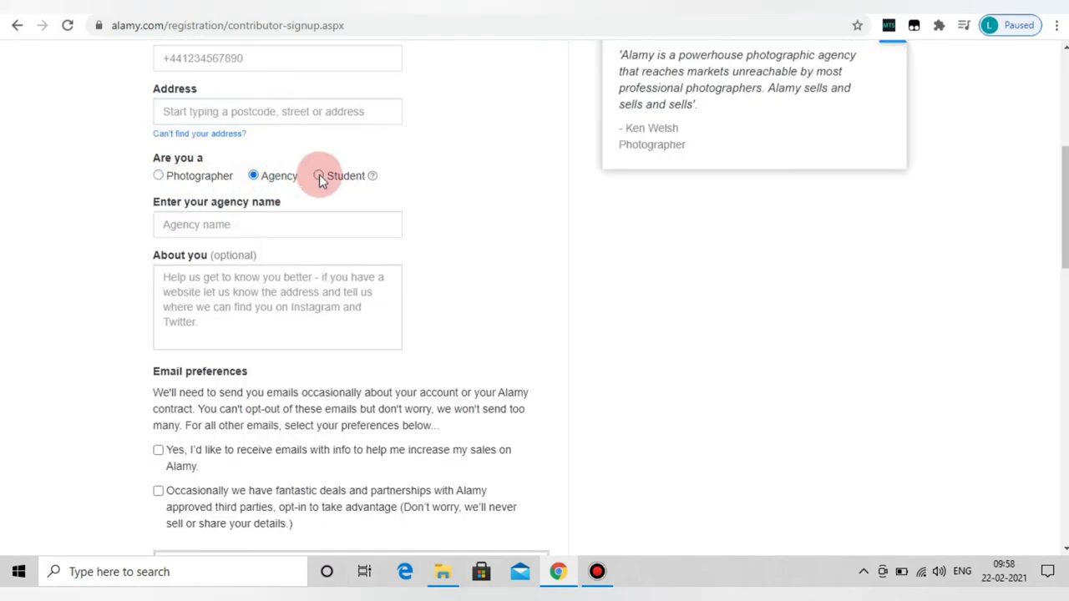
{"action": "left_click", "coordinate": [319, 177]}
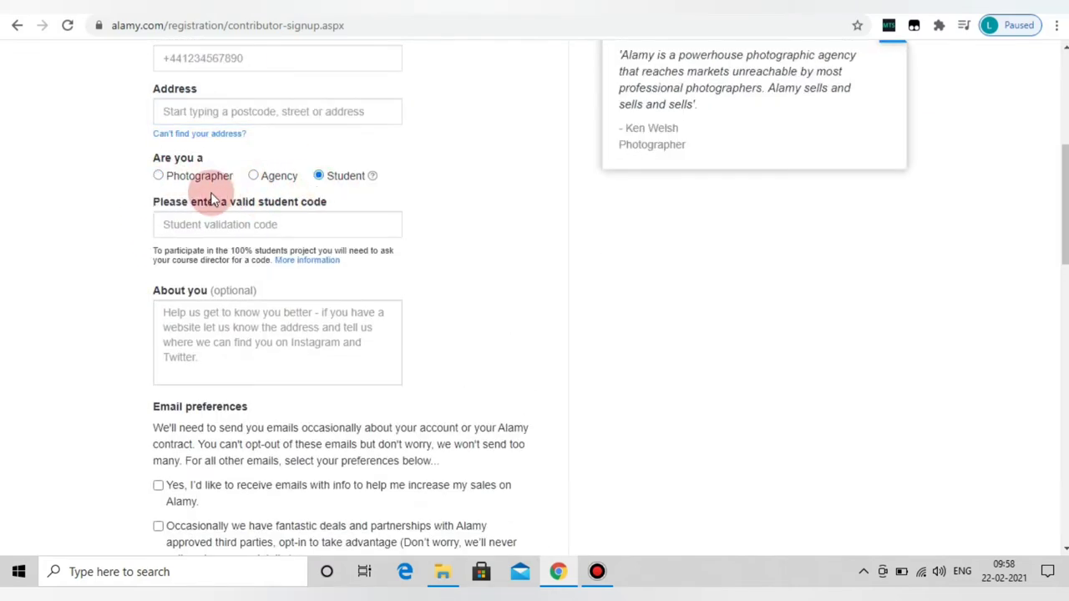
{"action": "left_click", "coordinate": [161, 176]}
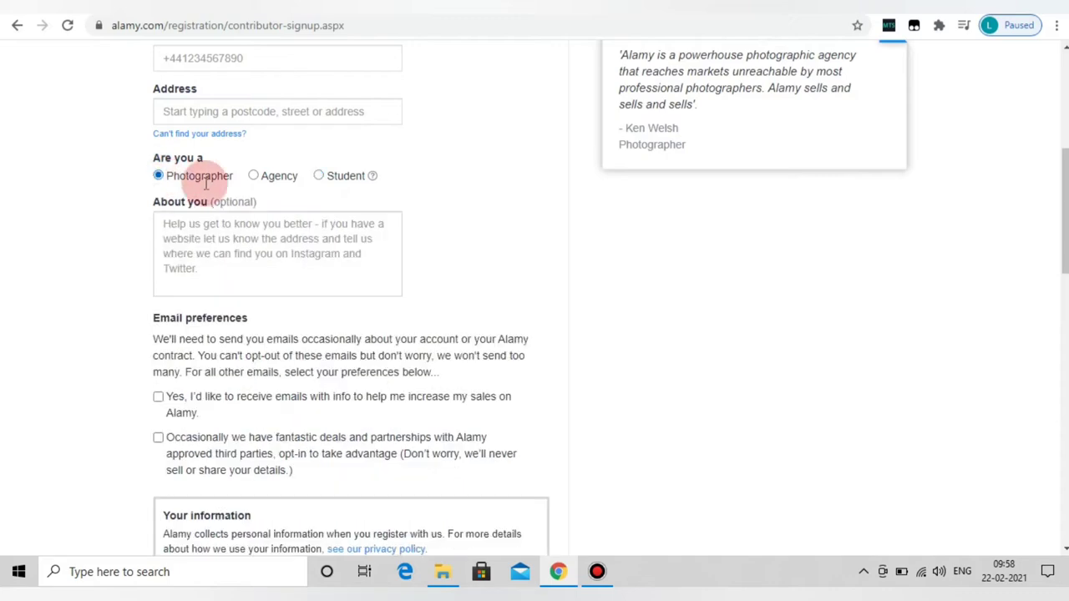
{"action": "left_click", "coordinate": [164, 227]}
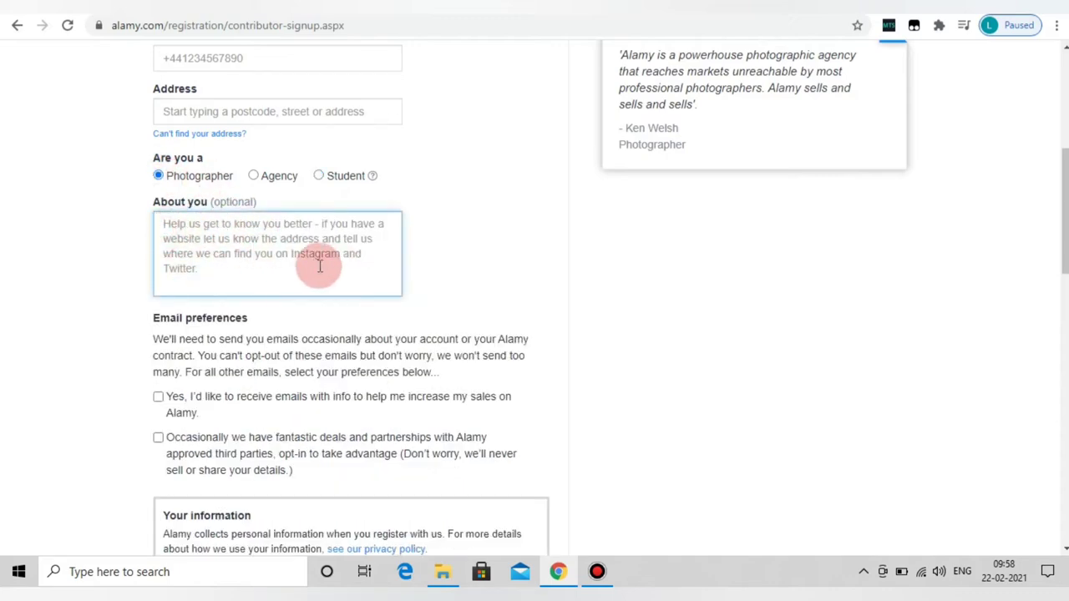
Agree to Alamy's contributor contract and terms and conditions, and review the distribution and novel use offers.
{"action": "scroll", "coordinate": [338, 262], "scroll_direction": "down", "scroll_amount": 2}
{"action": "scroll", "coordinate": [221, 261], "scroll_direction": "down", "scroll_amount": 1}
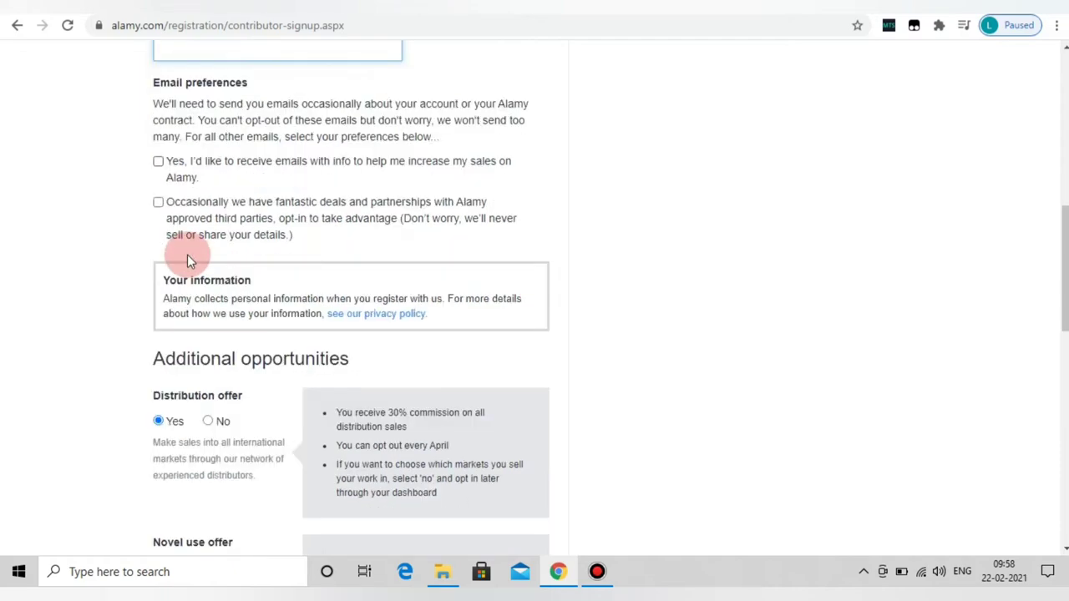
{"action": "scroll", "coordinate": [163, 208], "scroll_direction": "down", "scroll_amount": 1}
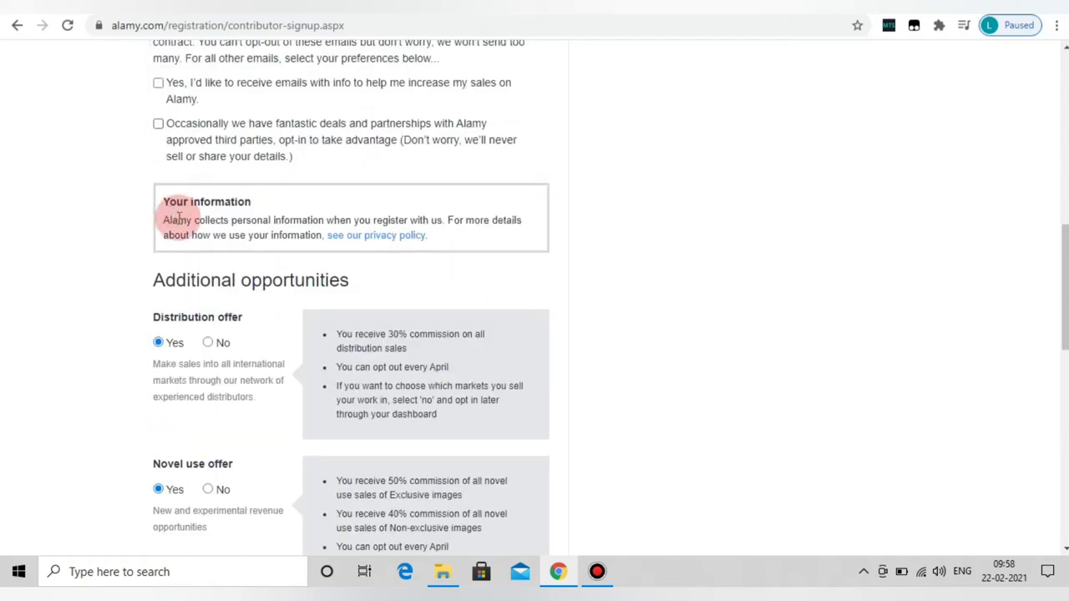
{"action": "scroll", "coordinate": [178, 218], "scroll_direction": "down", "scroll_amount": 3}
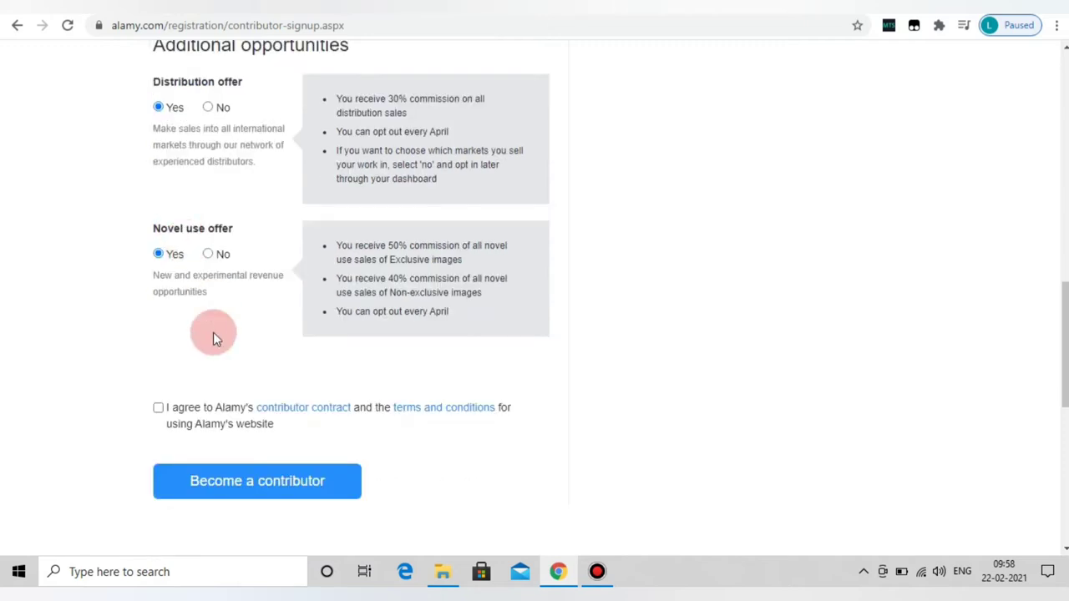
{"action": "left_click", "coordinate": [158, 408]}
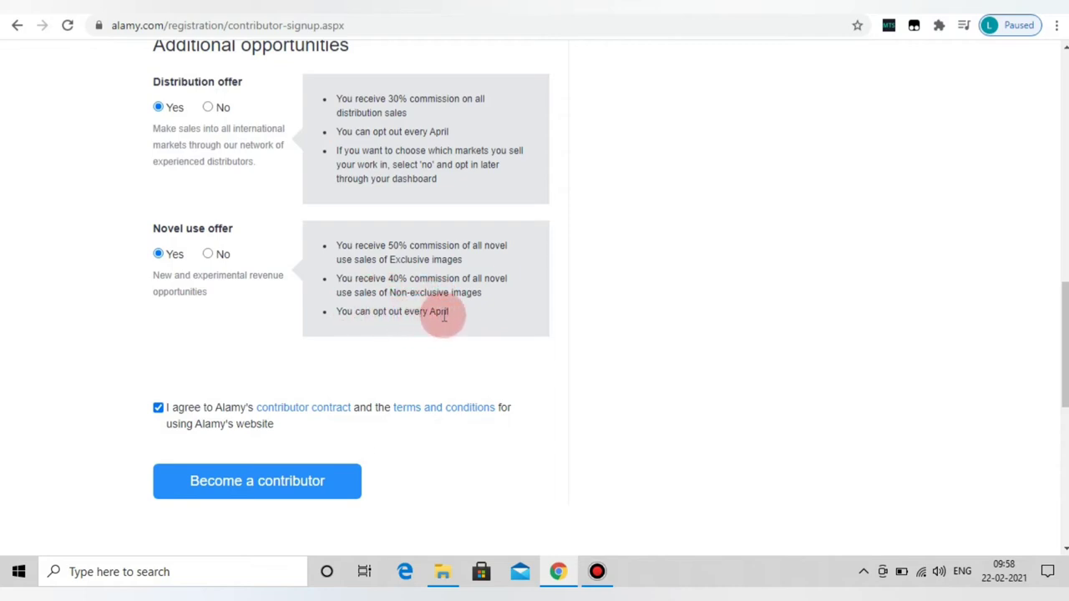
{"action": "scroll", "coordinate": [593, 273], "scroll_direction": "up", "scroll_amount": 3}
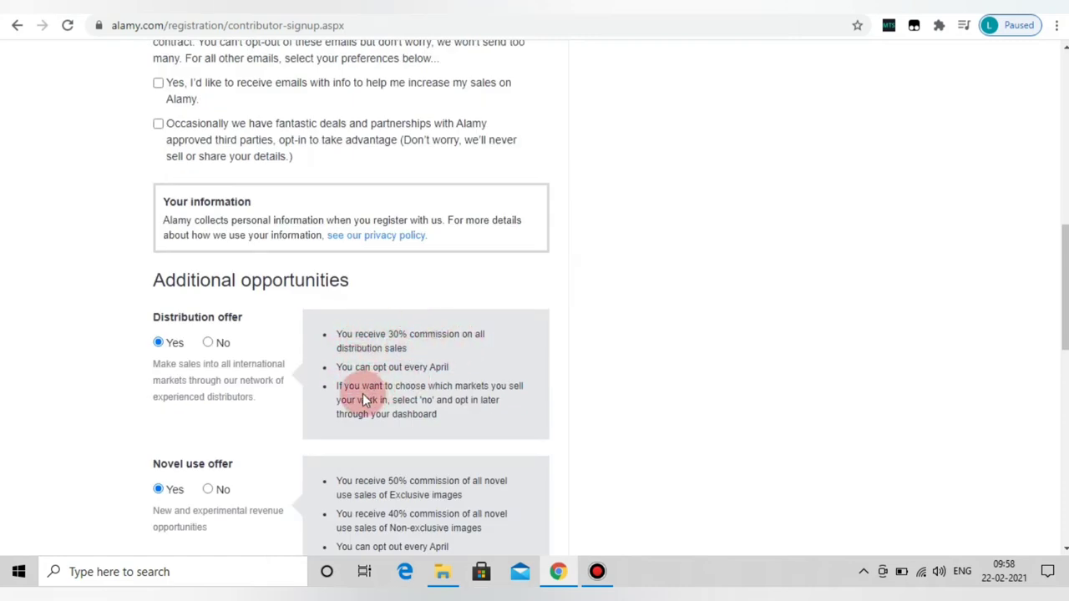
{"action": "scroll", "coordinate": [407, 415], "scroll_direction": "down", "scroll_amount": 1}
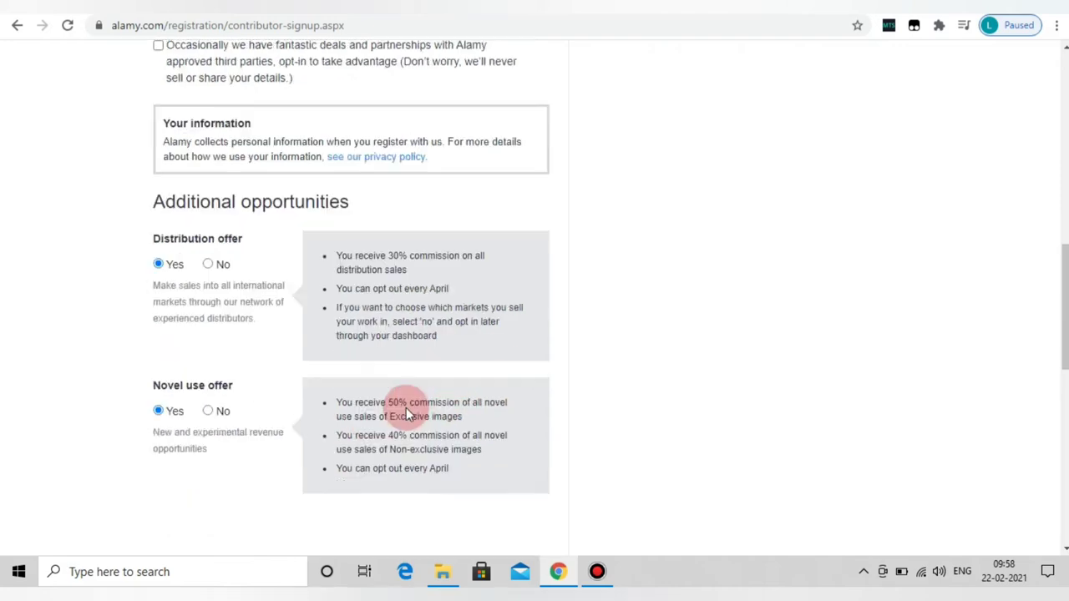
{"action": "scroll", "coordinate": [406, 415], "scroll_direction": "down", "scroll_amount": 2}
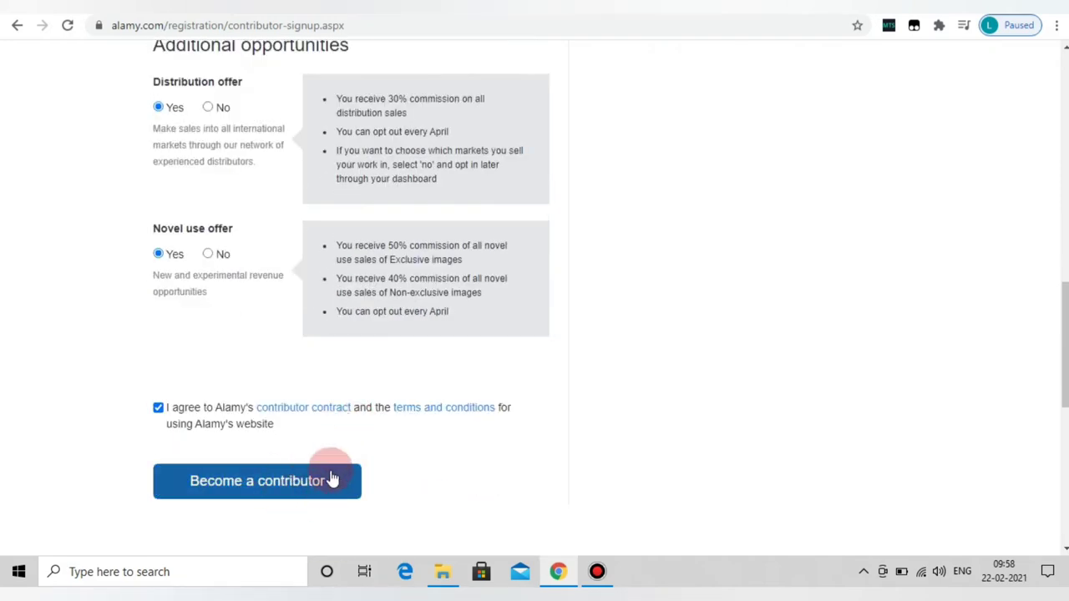
{"action": "left_click", "coordinate": [597, 571]}
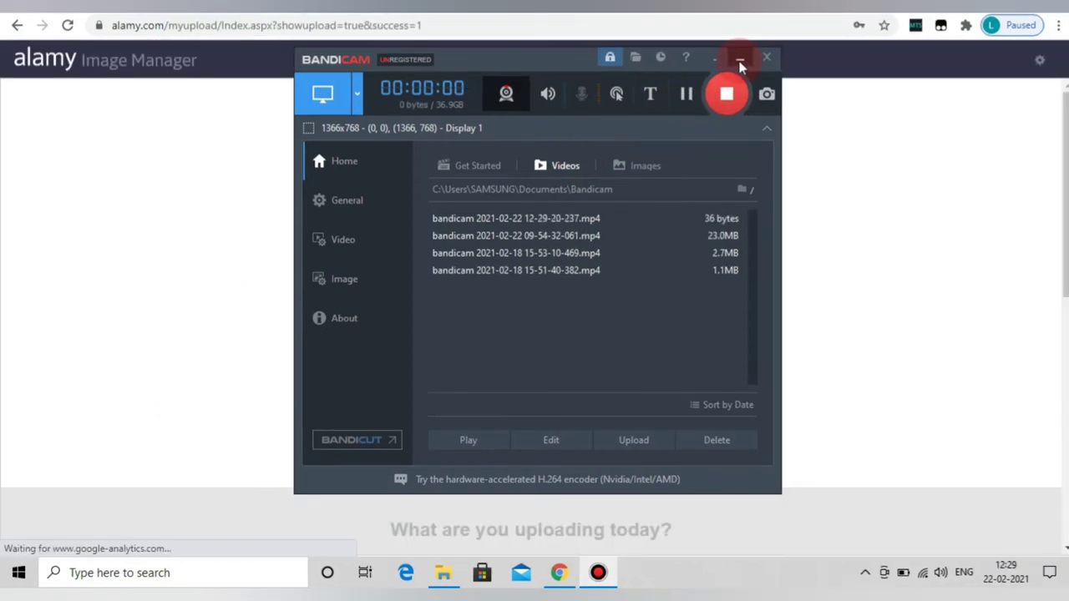
{"action": "left_click", "coordinate": [738, 59]}
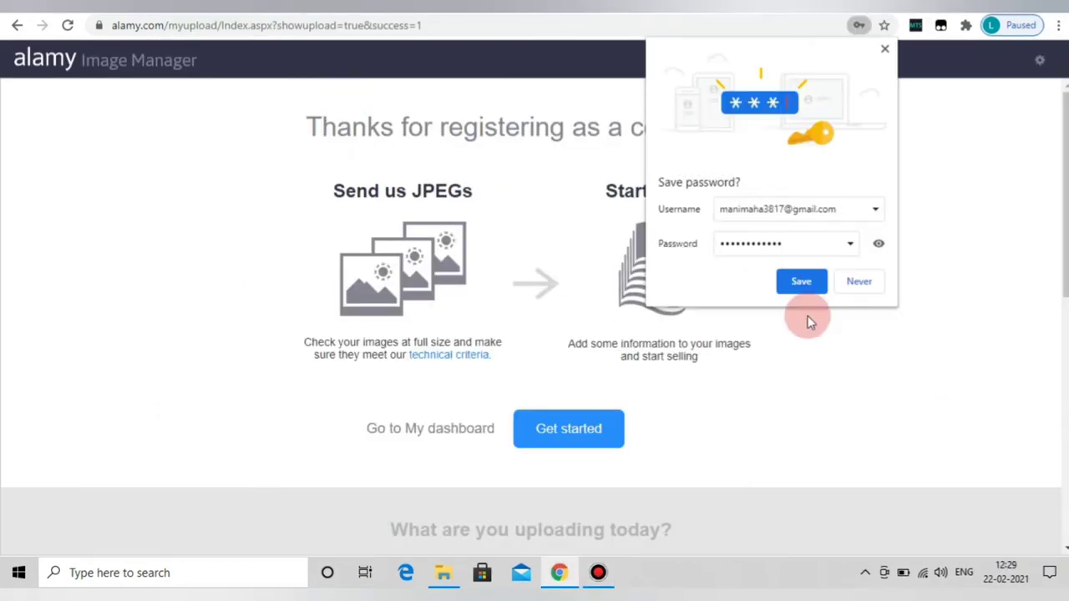
Save the new account's login in the browser and go to the contributor dashboard.
{"action": "left_click", "coordinate": [802, 281]}
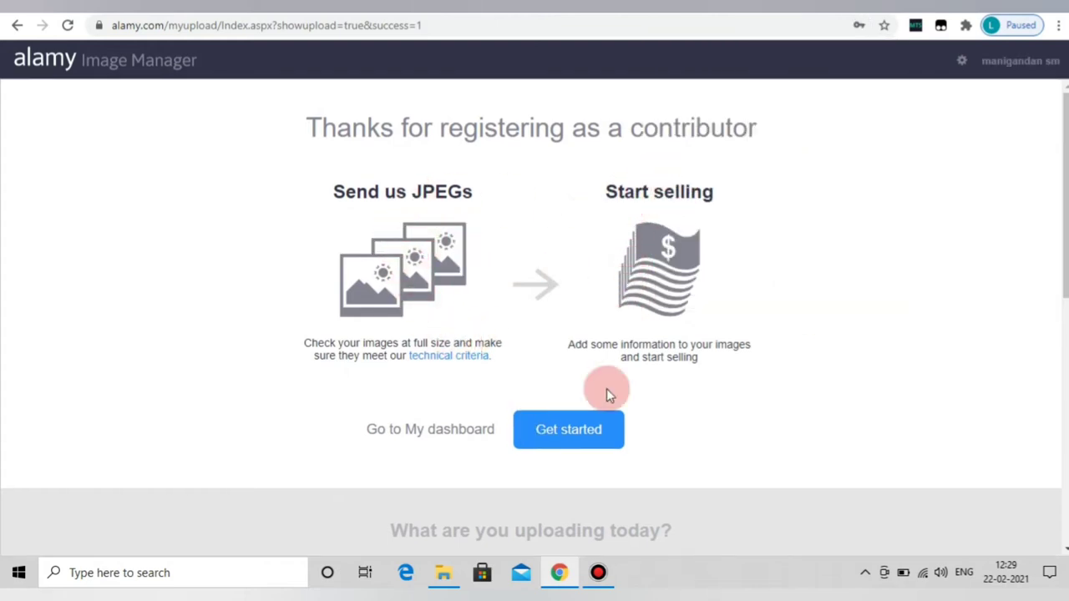
{"action": "left_click", "coordinate": [430, 440]}
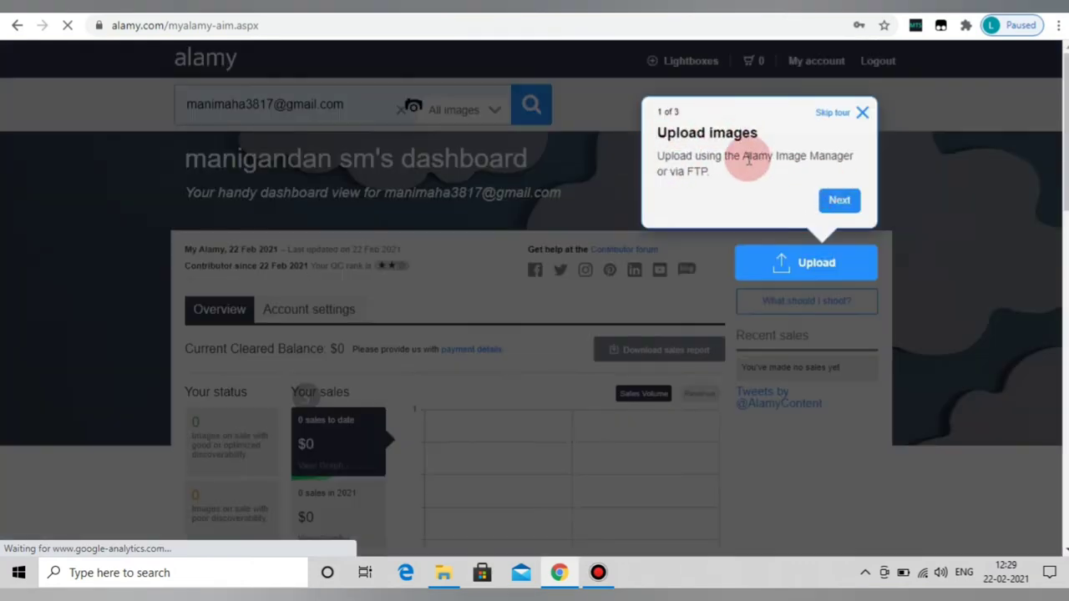
Go through the three-part dashboard tour covering image upload, Alamy Image Manager and sales, and finish it.
{"action": "left_click", "coordinate": [841, 205]}
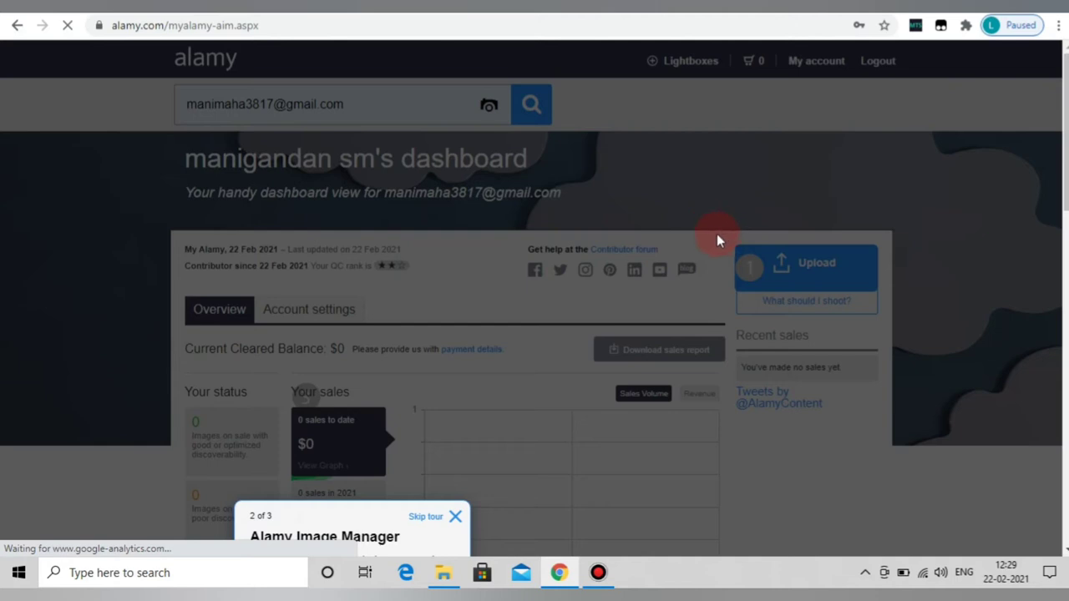
{"action": "scroll", "coordinate": [529, 314], "scroll_direction": "down", "scroll_amount": 3}
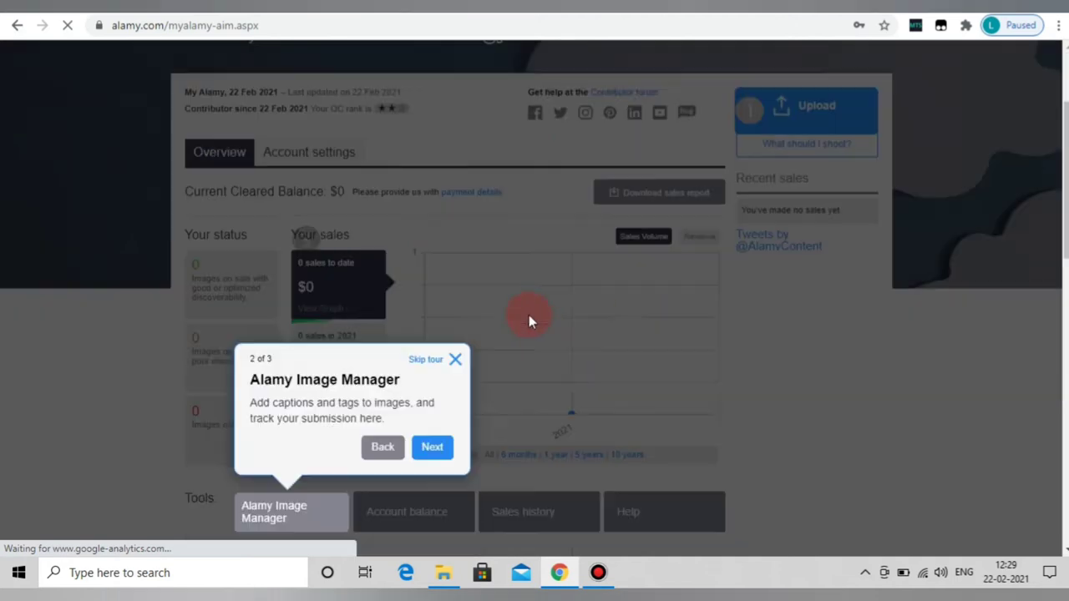
{"action": "left_click", "coordinate": [432, 368]}
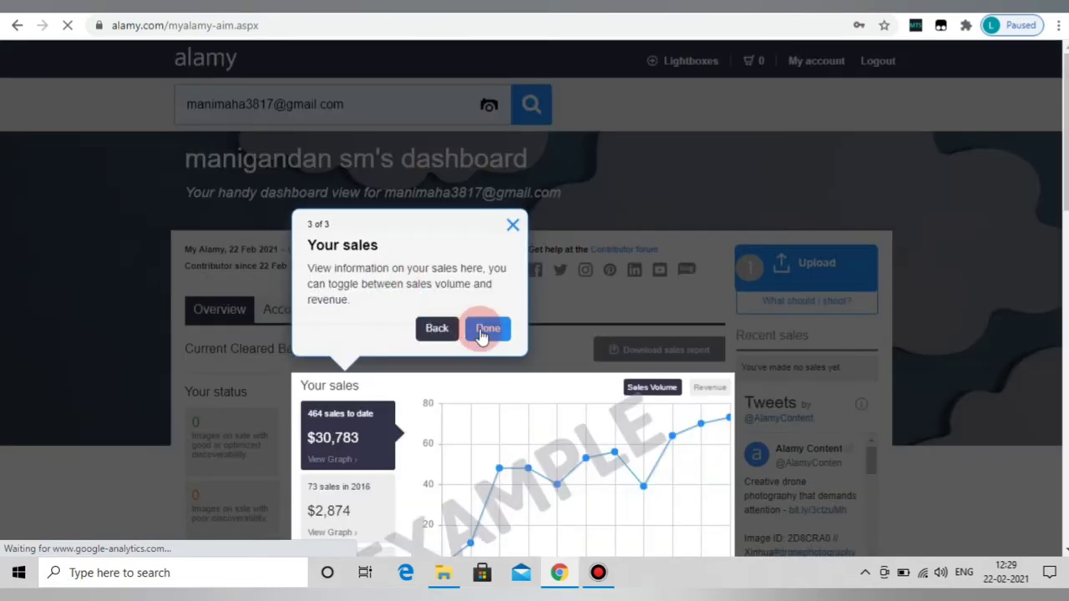
{"action": "scroll", "coordinate": [465, 462], "scroll_direction": "down", "scroll_amount": 1}
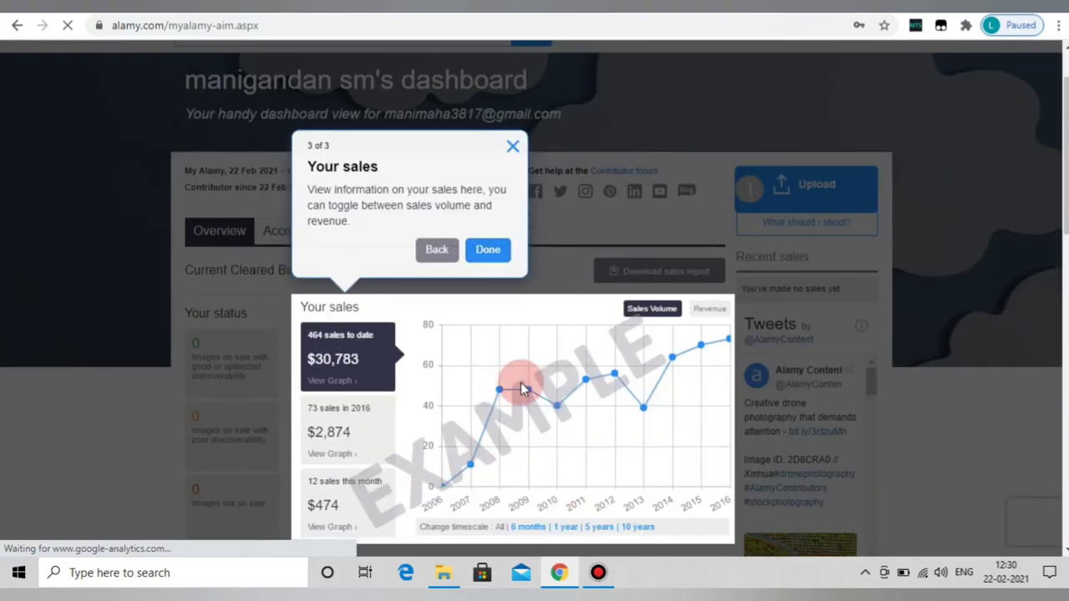
{"action": "left_click", "coordinate": [489, 250]}
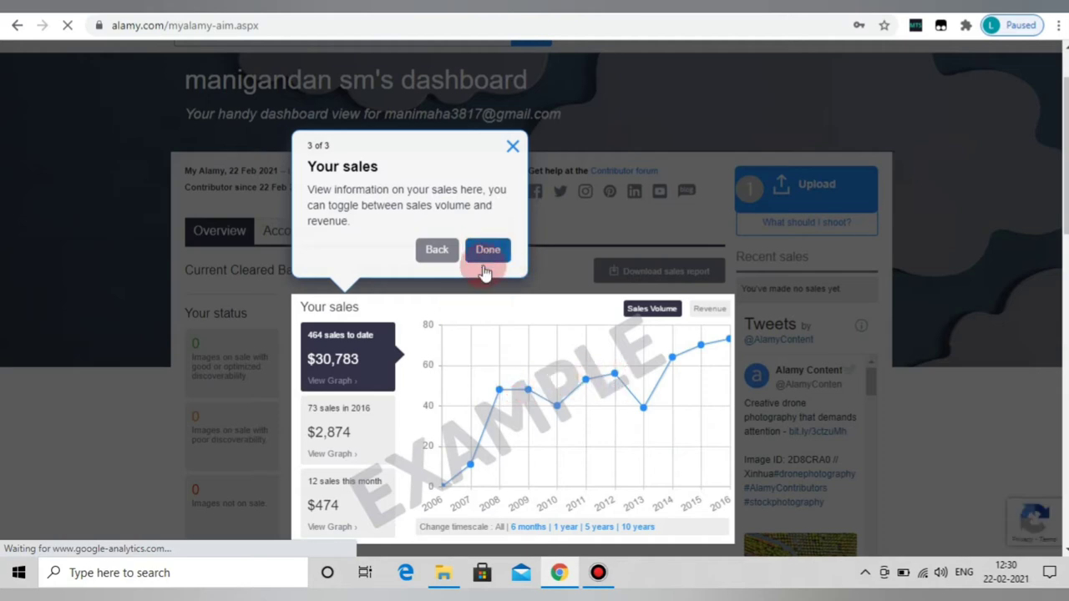
Look over the dashboard overview and the email preferences, payment info and personal details in the account settings.
{"action": "scroll", "coordinate": [552, 326], "scroll_direction": "down", "scroll_amount": 3}
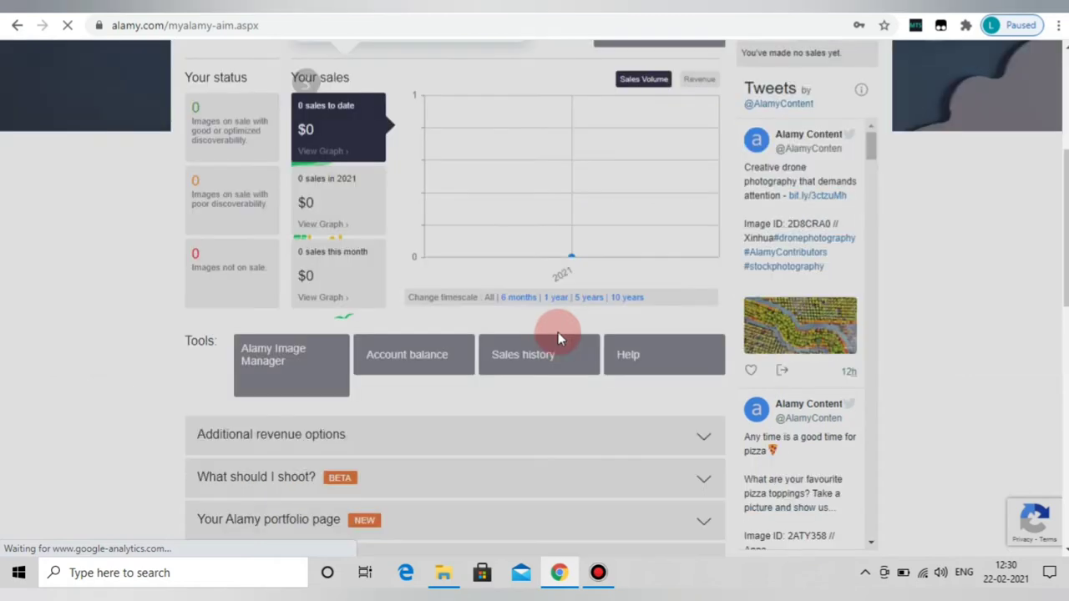
{"action": "scroll", "coordinate": [551, 345], "scroll_direction": "down", "scroll_amount": 2}
{"action": "scroll", "coordinate": [549, 345], "scroll_direction": "up", "scroll_amount": 3}
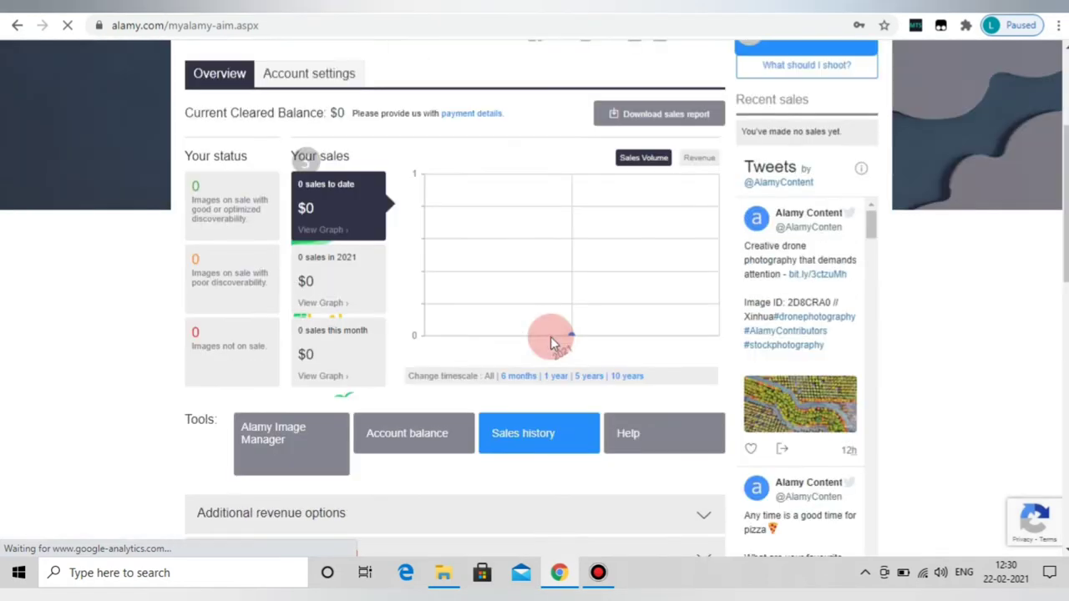
{"action": "scroll", "coordinate": [549, 318], "scroll_direction": "up", "scroll_amount": 3}
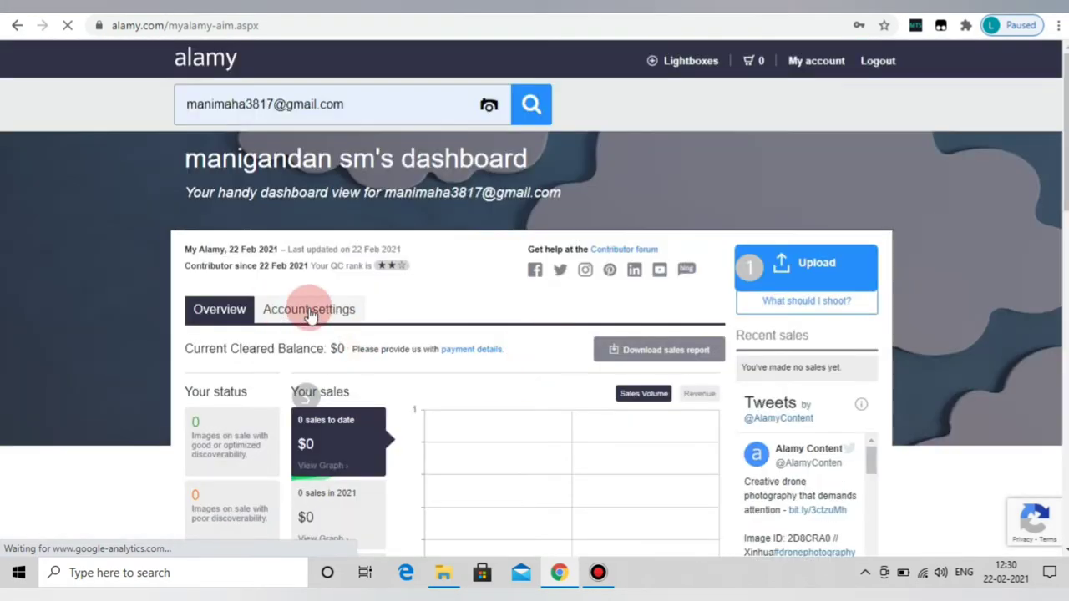
{"action": "left_click", "coordinate": [313, 309]}
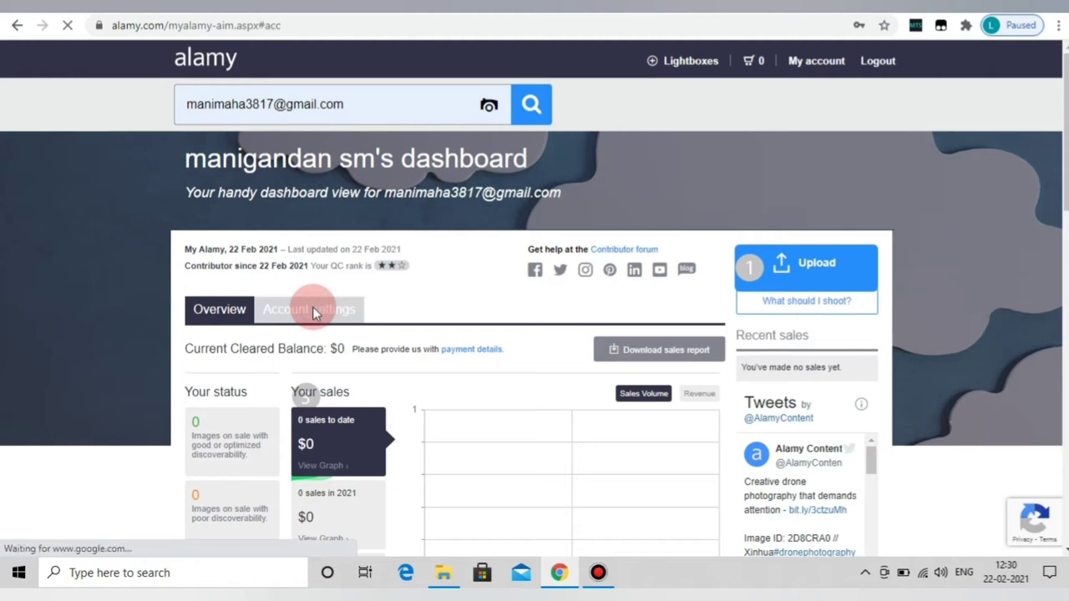
{"action": "scroll", "coordinate": [372, 326], "scroll_direction": "down", "scroll_amount": 1}
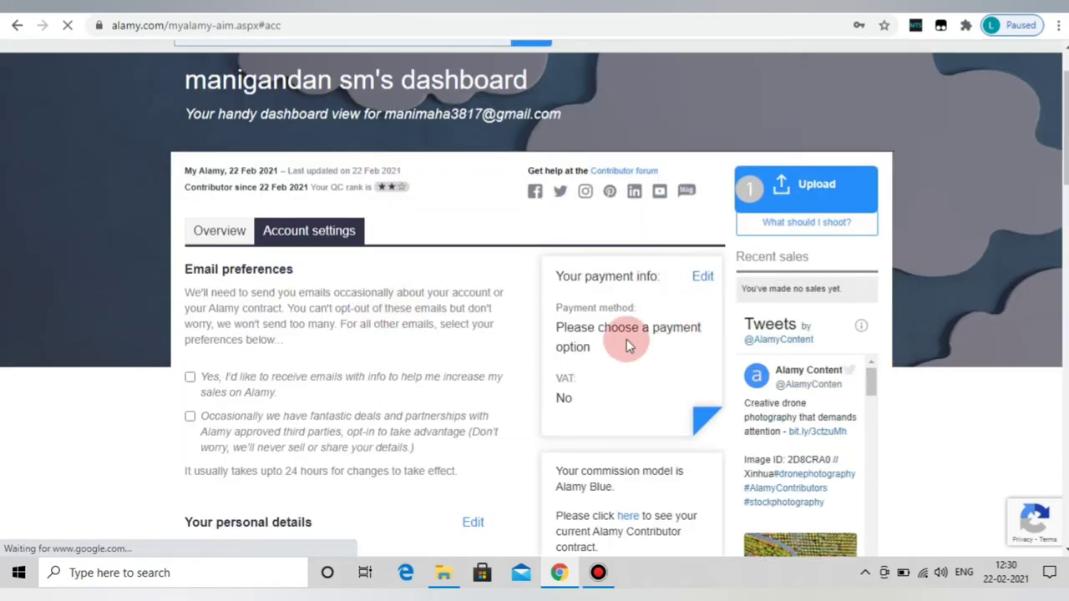
{"action": "scroll", "coordinate": [580, 346], "scroll_direction": "down", "scroll_amount": 1}
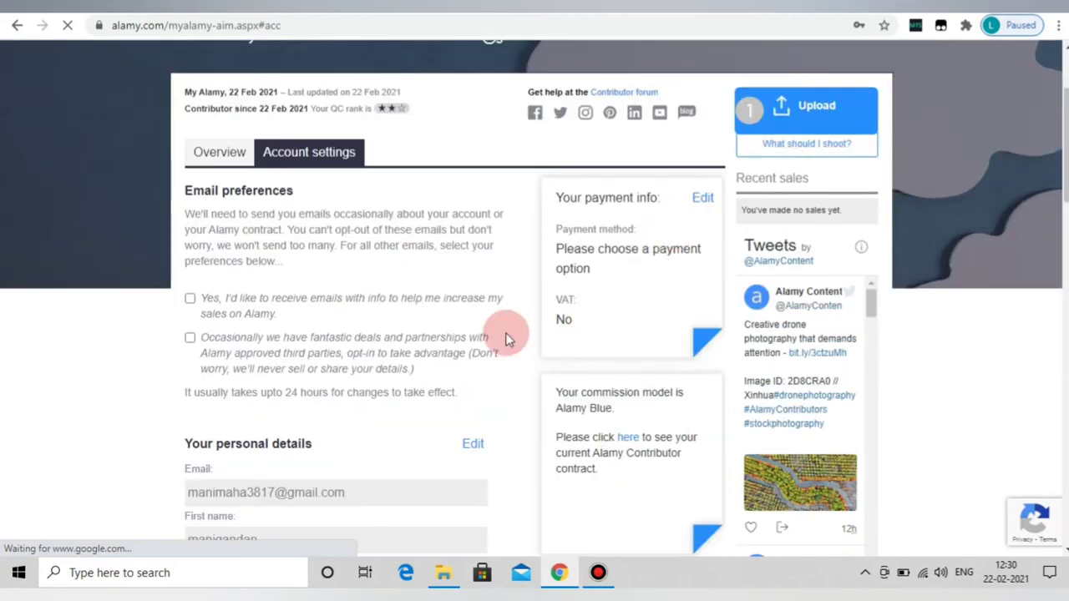
{"action": "scroll", "coordinate": [409, 365], "scroll_direction": "down", "scroll_amount": 1}
{"action": "scroll", "coordinate": [632, 334], "scroll_direction": "up", "scroll_amount": 3}
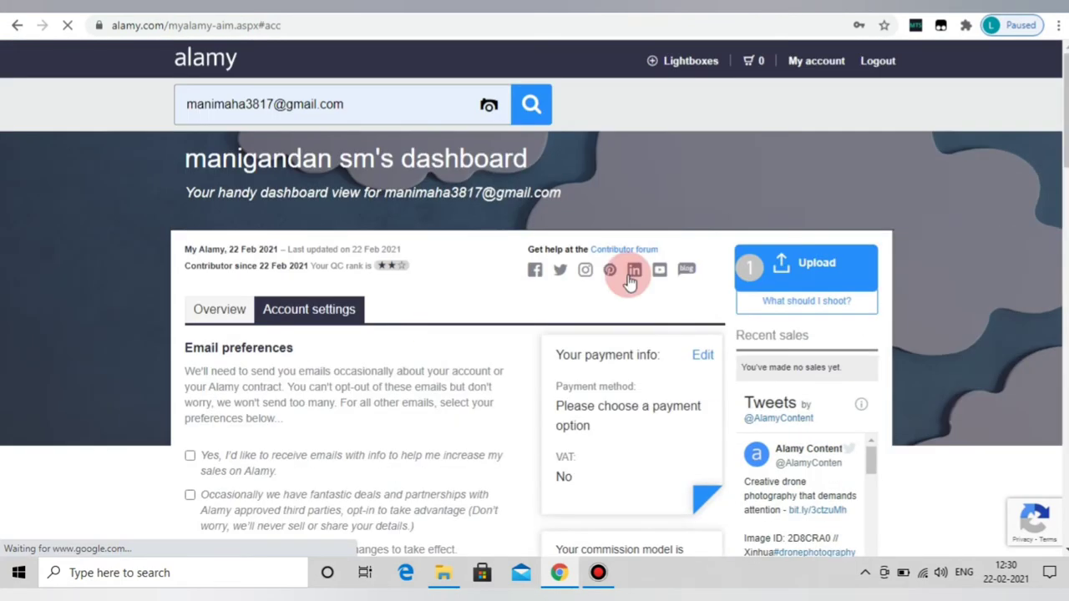
Open the payment info for editing and pass the password verification with the saved account password.
{"action": "left_click", "coordinate": [703, 358]}
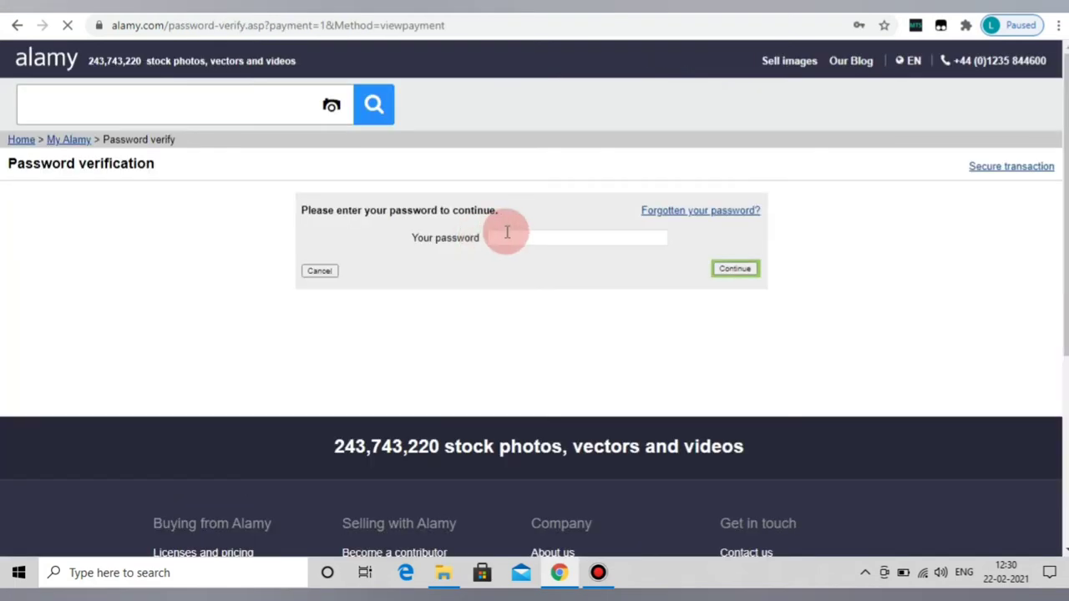
{"action": "left_click", "coordinate": [506, 235]}
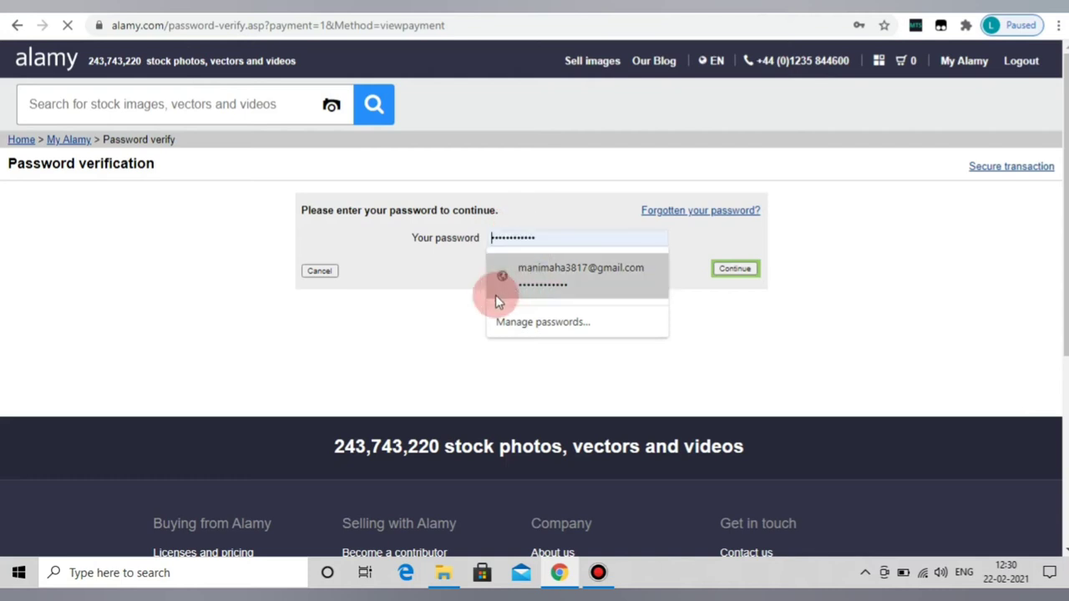
{"action": "left_click", "coordinate": [550, 284]}
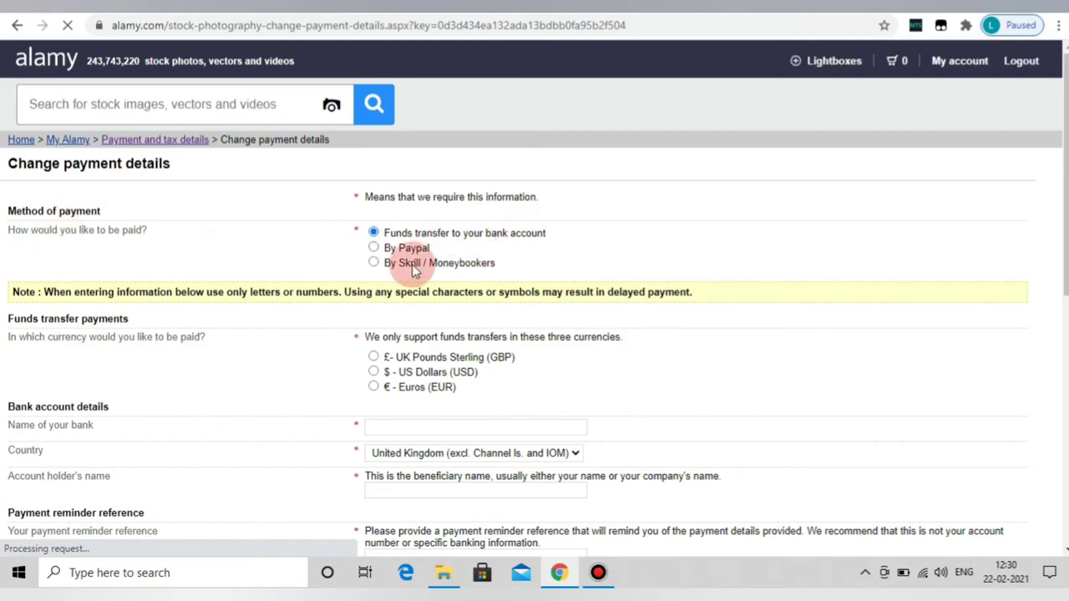
Compare the PayPal and Skrill / Moneybookers payment forms, and select PayPal as the method of payment.
{"action": "left_click", "coordinate": [374, 248]}
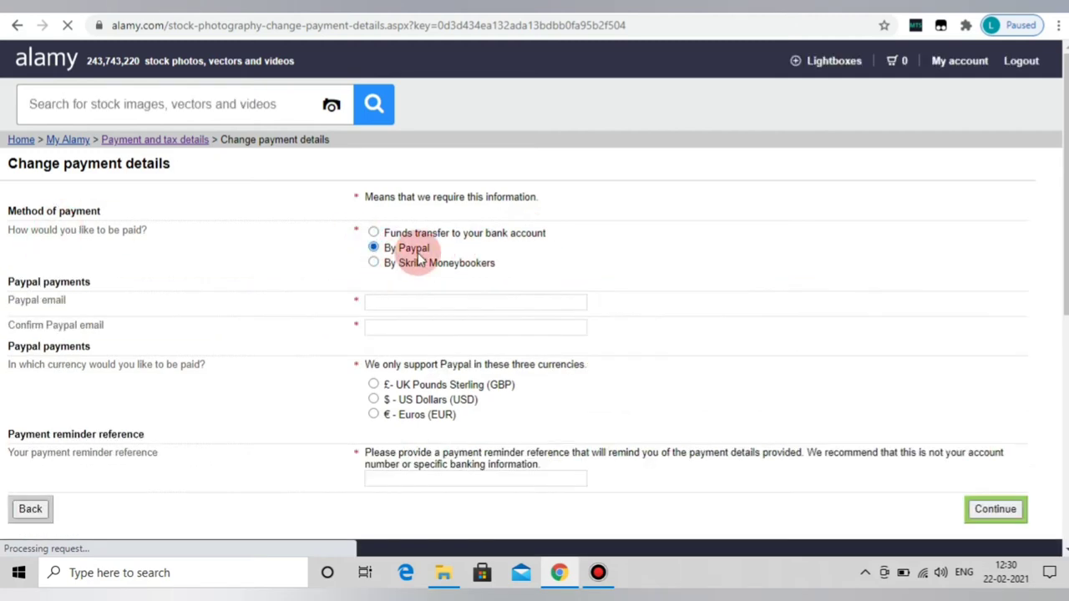
{"action": "left_click", "coordinate": [374, 262]}
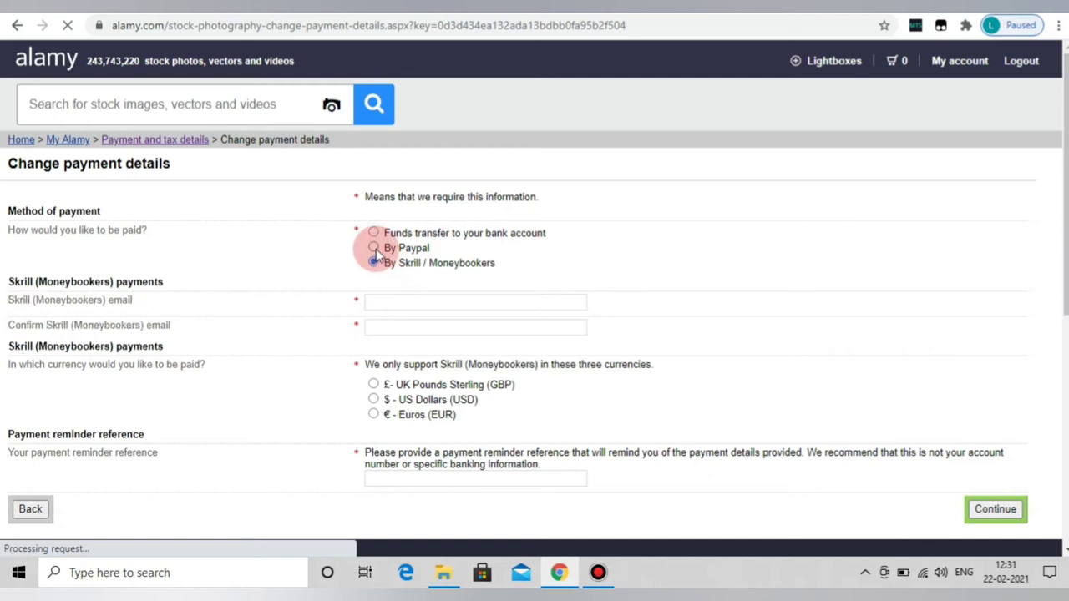
{"action": "left_click", "coordinate": [374, 249]}
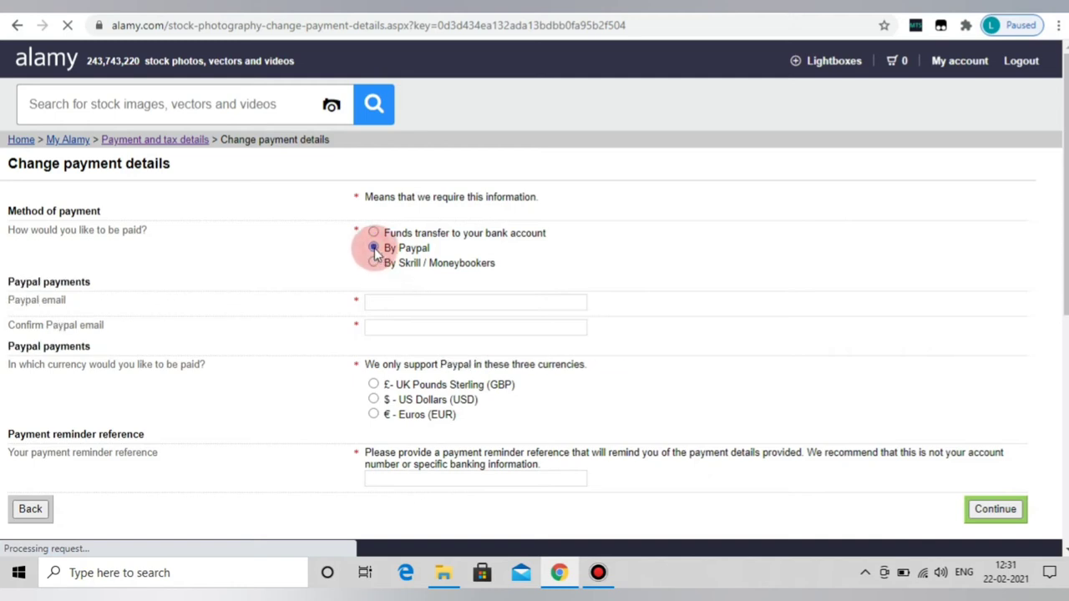
Try filling in the PayPal email, choose US Dollars (USD) as the payout currency, and go to the payment reminder reference.
{"action": "left_click", "coordinate": [409, 303]}
{"action": "left_click", "coordinate": [404, 329]}
{"action": "left_click", "coordinate": [394, 304]}
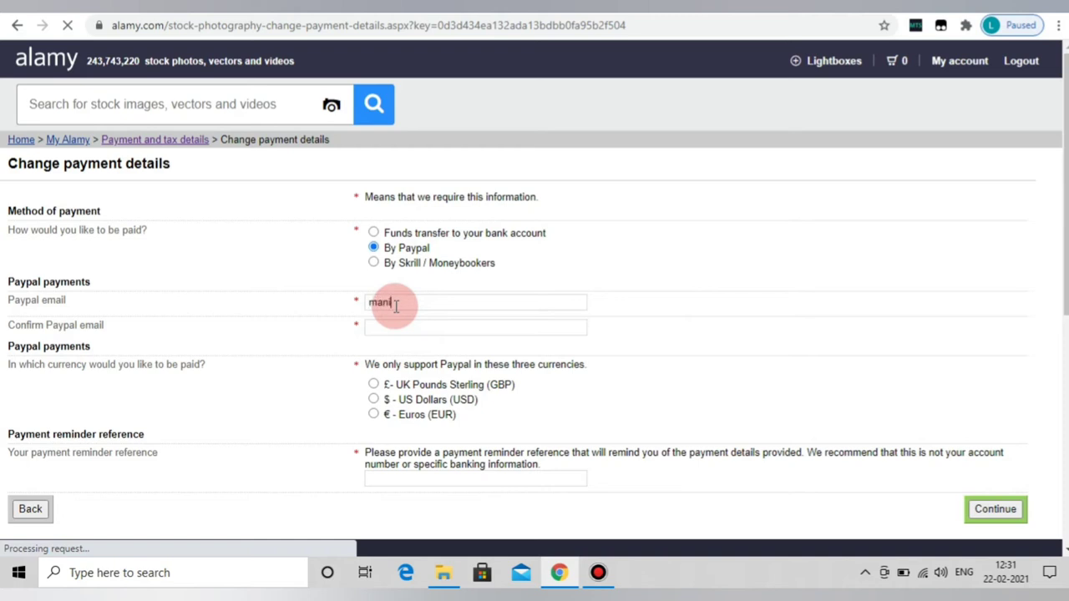
{"action": "type", "text": "manivor"}
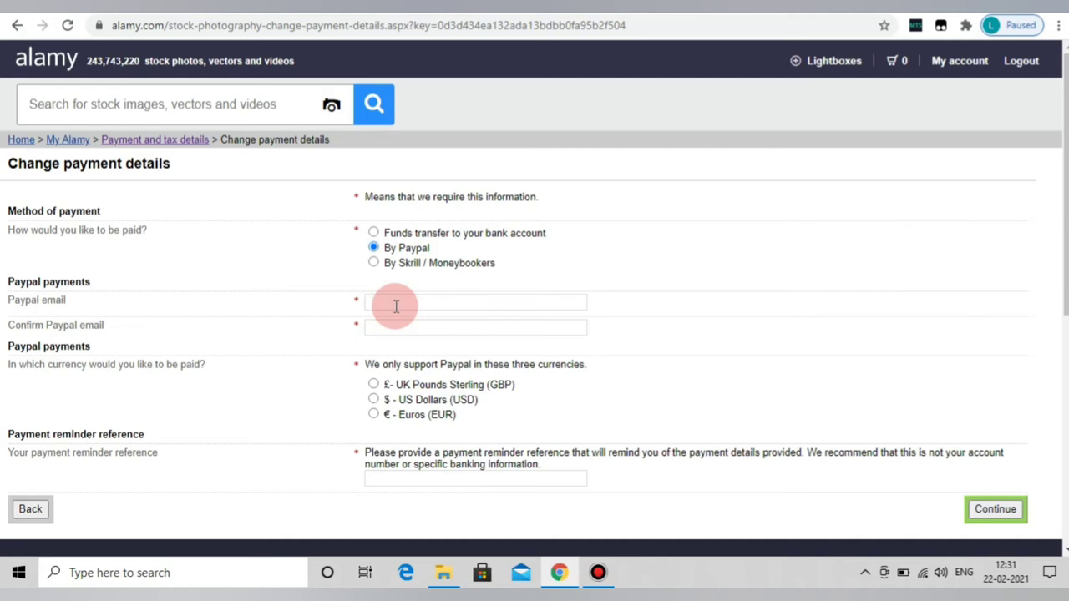
{"action": "left_click", "coordinate": [396, 307]}
{"action": "scroll", "coordinate": [479, 423], "scroll_direction": "down", "scroll_amount": 1}
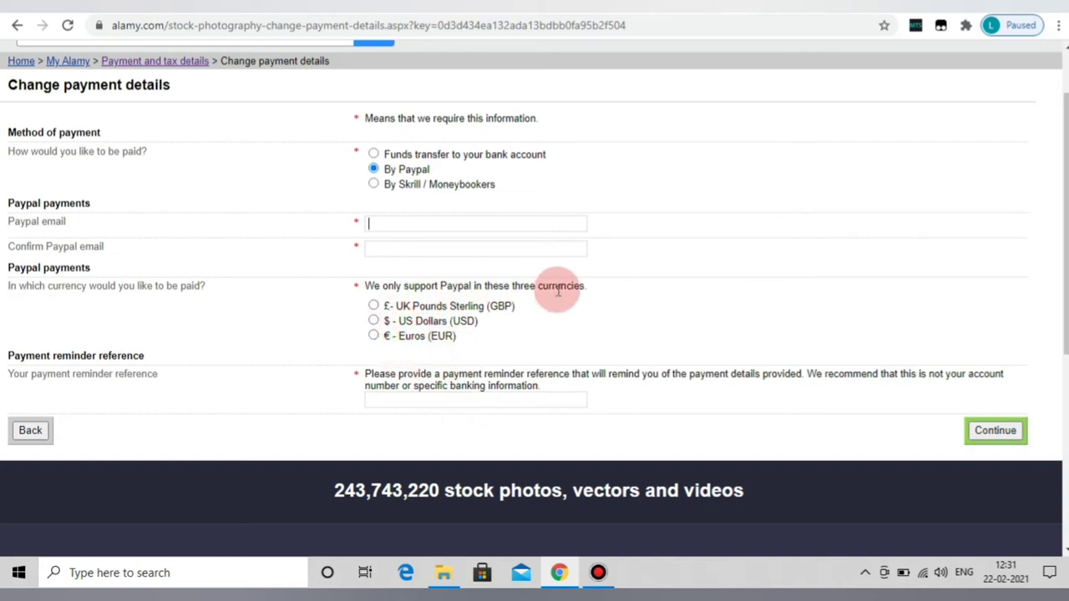
{"action": "left_click", "coordinate": [373, 321]}
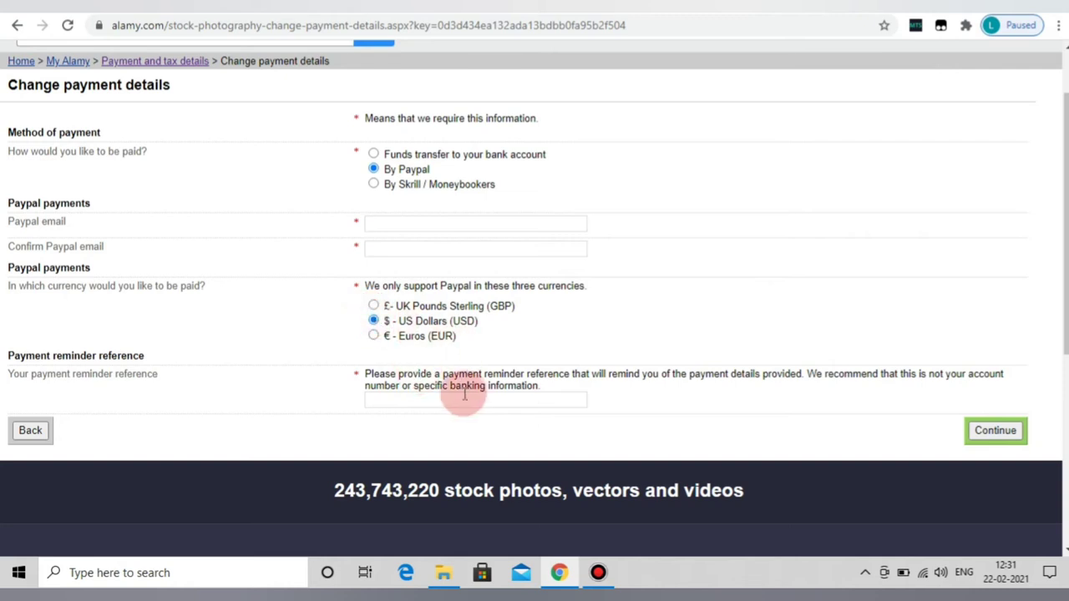
{"action": "left_click", "coordinate": [421, 404]}
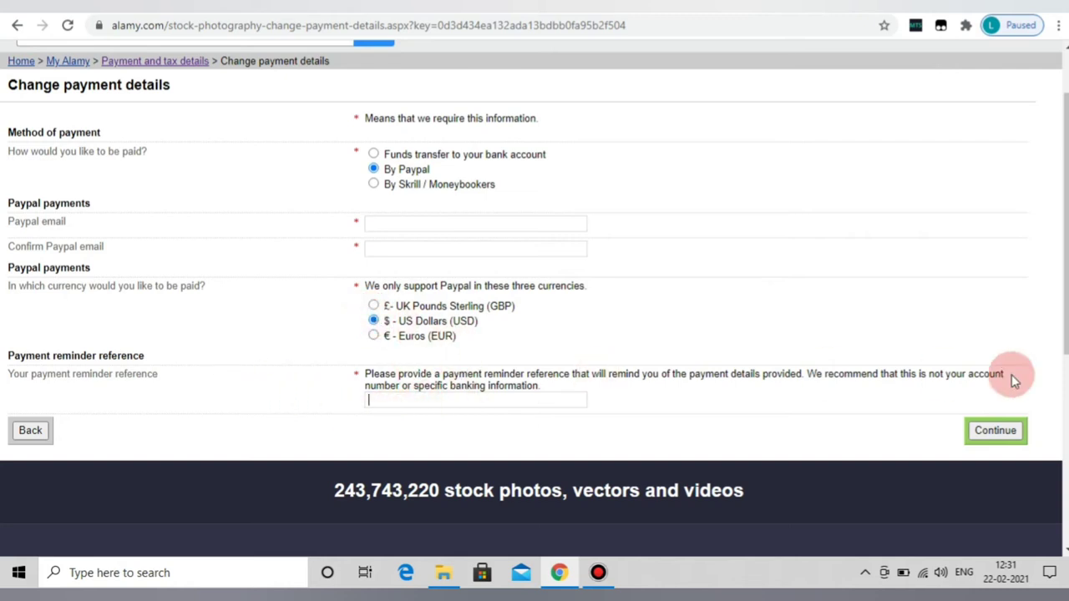
{"action": "scroll", "coordinate": [431, 239], "scroll_direction": "up", "scroll_amount": 1}
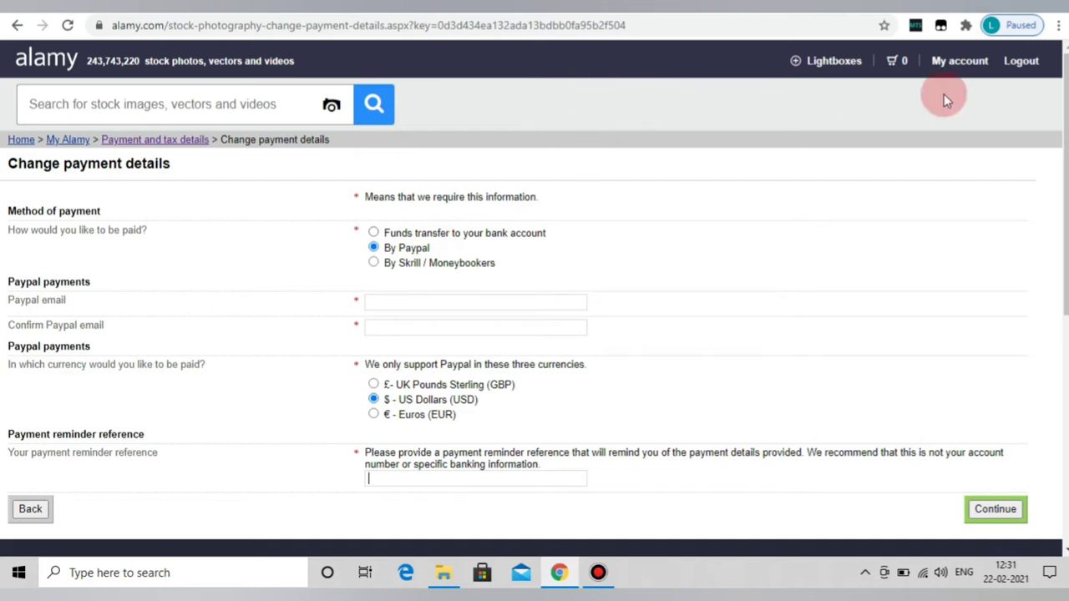
Leave the payment details form without saving and return to the contributor dashboard.
{"action": "left_click", "coordinate": [968, 65]}
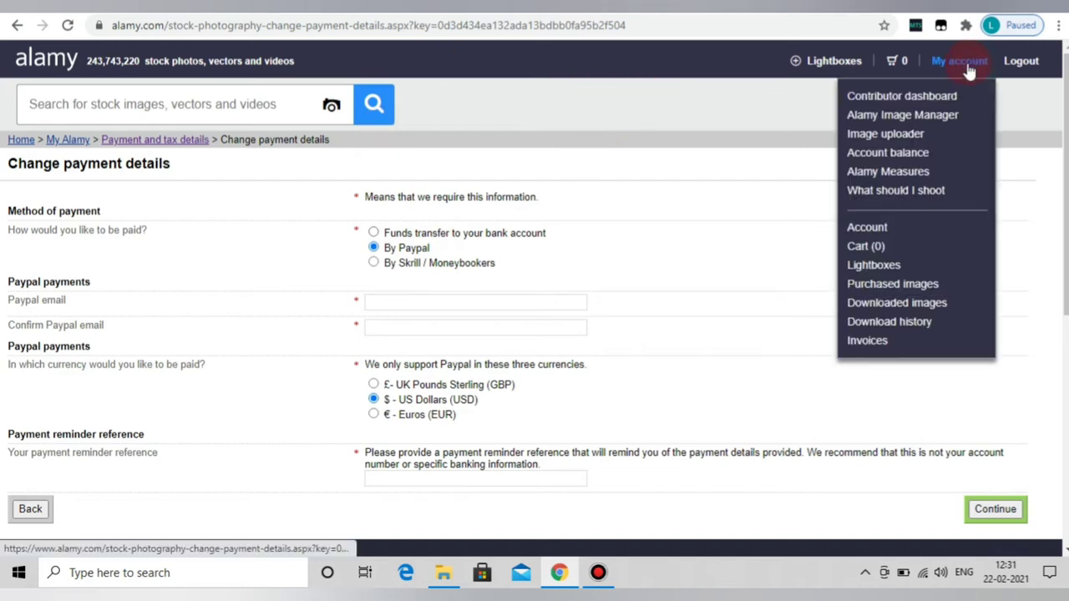
{"action": "left_click", "coordinate": [923, 101]}
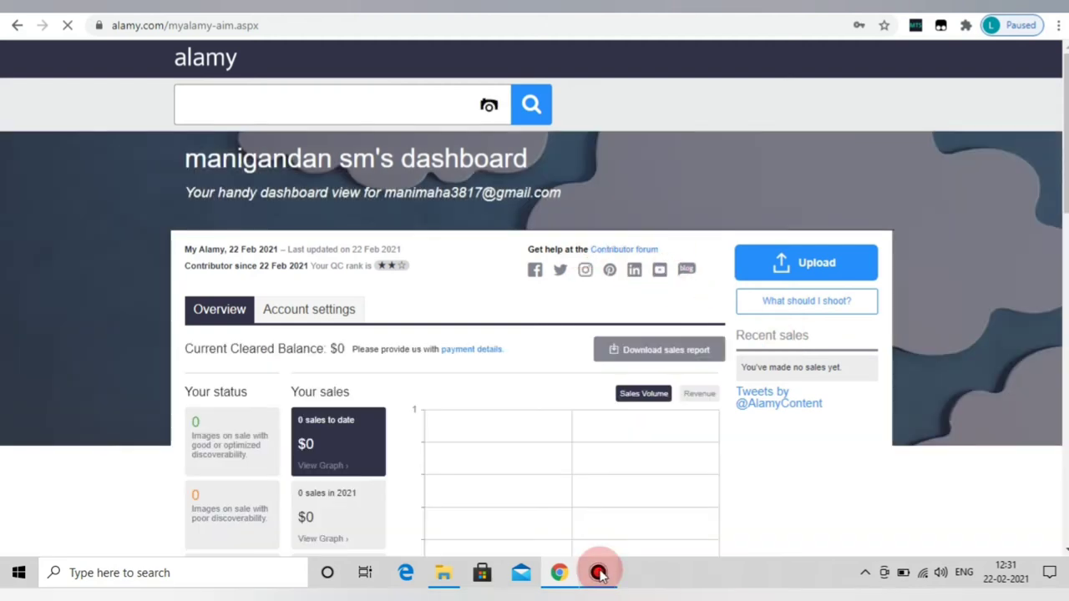
{"action": "left_click", "coordinate": [598, 573]}
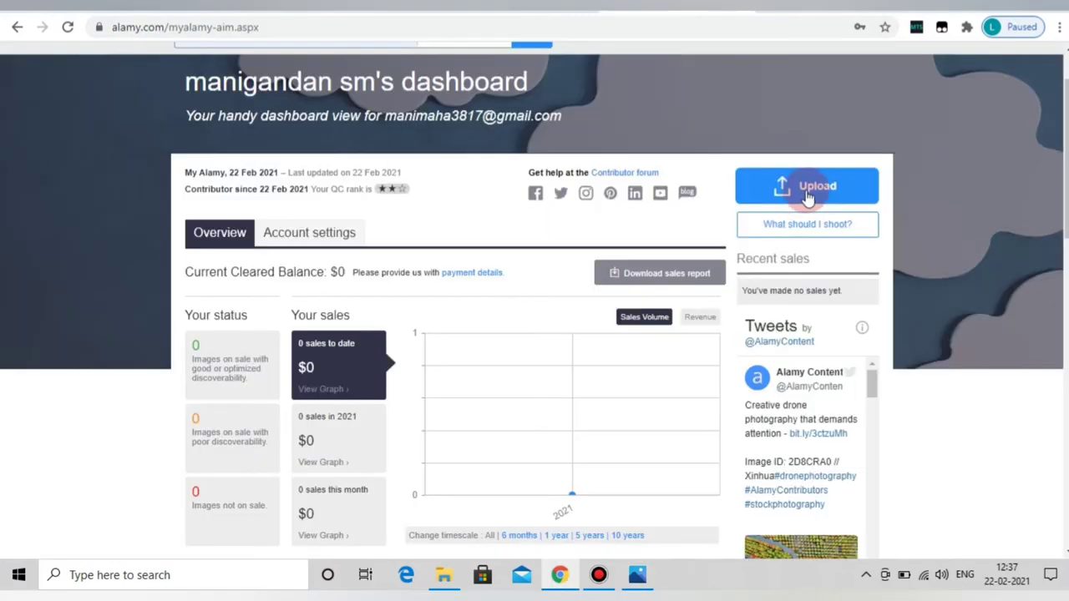
Start an image upload from the dashboard and choose Photograph under Stock as the upload route.
{"action": "left_click", "coordinate": [810, 196]}
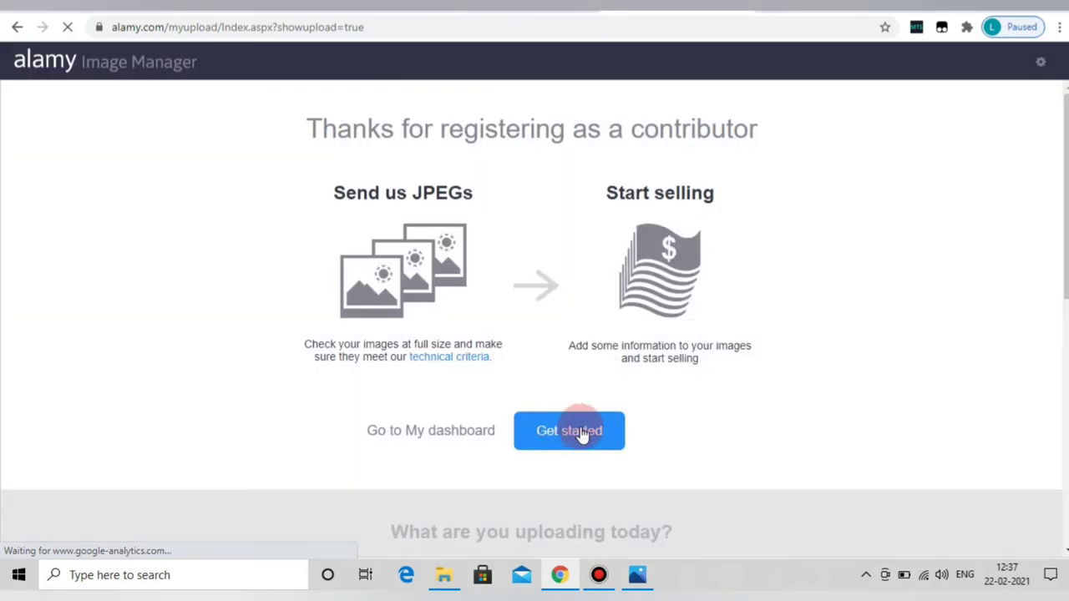
{"action": "left_click", "coordinate": [580, 430]}
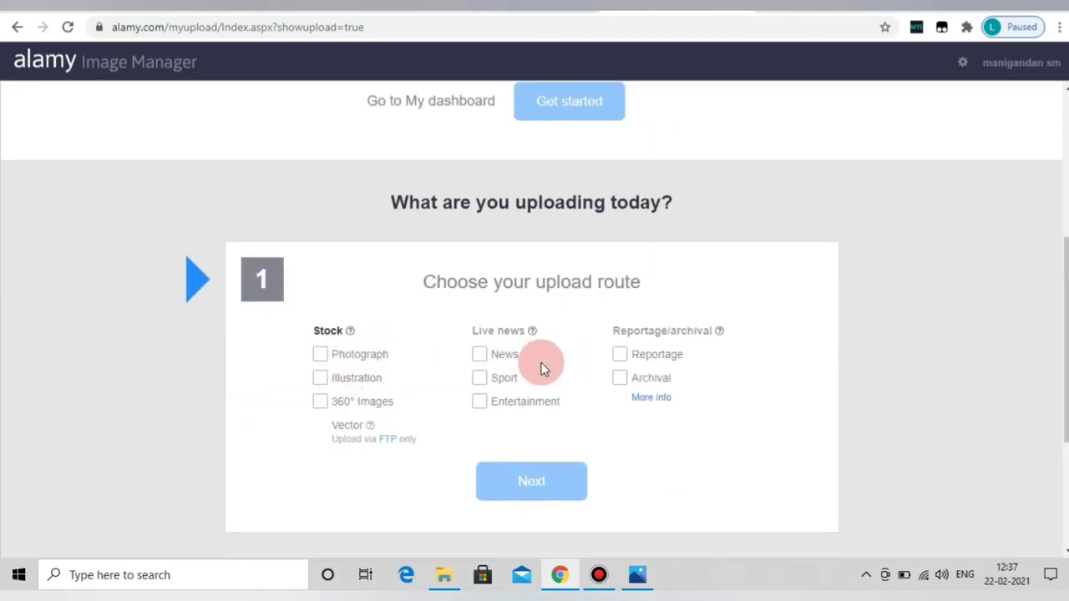
{"action": "left_click", "coordinate": [320, 358]}
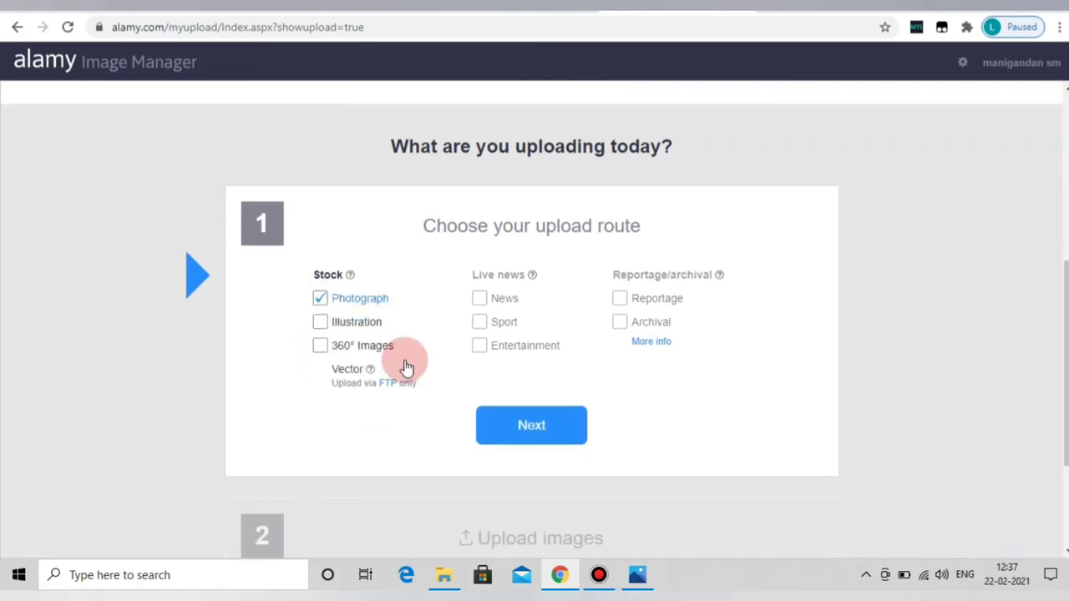
{"action": "left_click", "coordinate": [531, 404]}
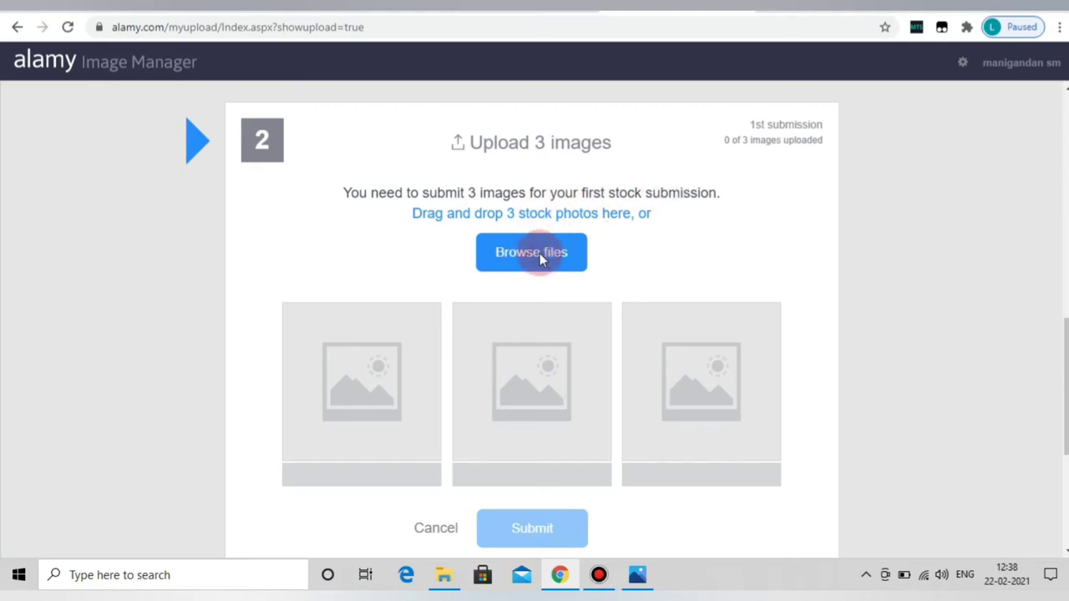
Upload the Pexels JPG of the lakeside pier from the Downloads folder as the first image of the stock submission.
{"action": "left_click", "coordinate": [539, 253]}
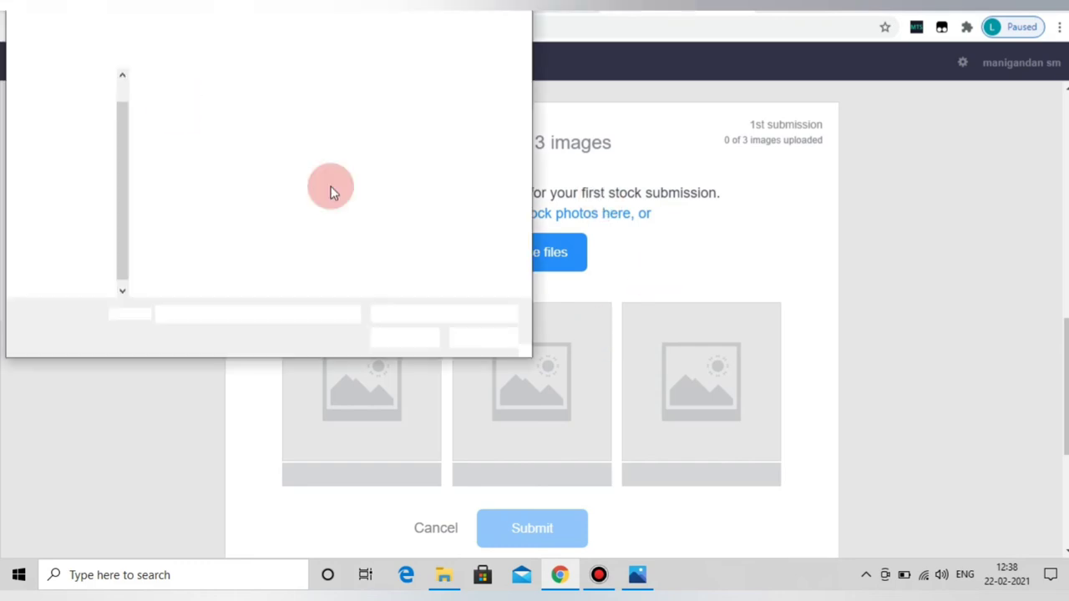
{"action": "scroll", "coordinate": [159, 205], "scroll_direction": "down", "scroll_amount": 5}
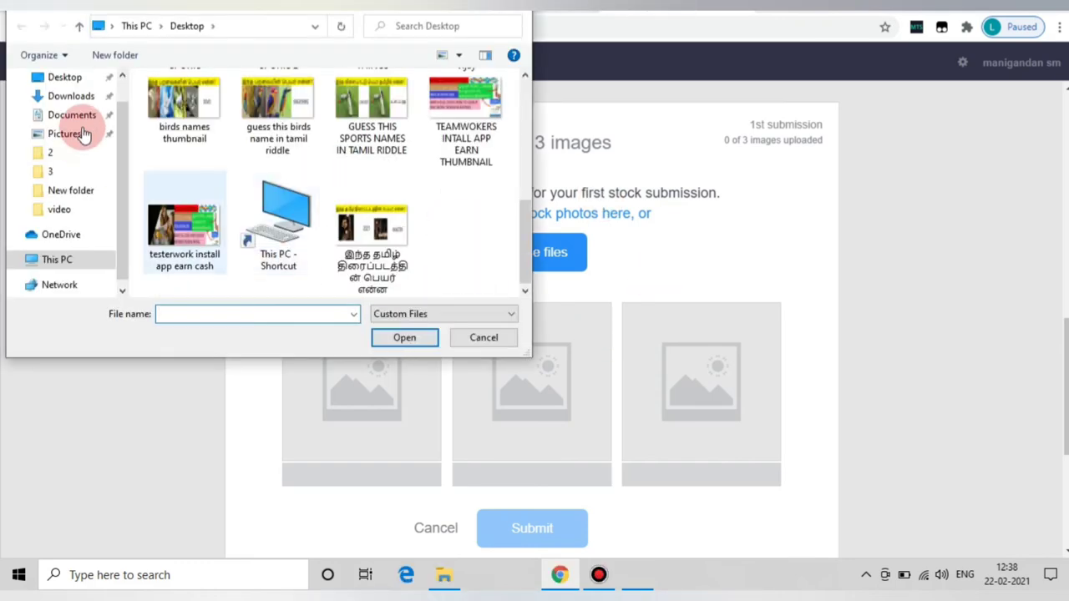
{"action": "scroll", "coordinate": [84, 133], "scroll_direction": "up", "scroll_amount": 1}
{"action": "left_click", "coordinate": [86, 133]}
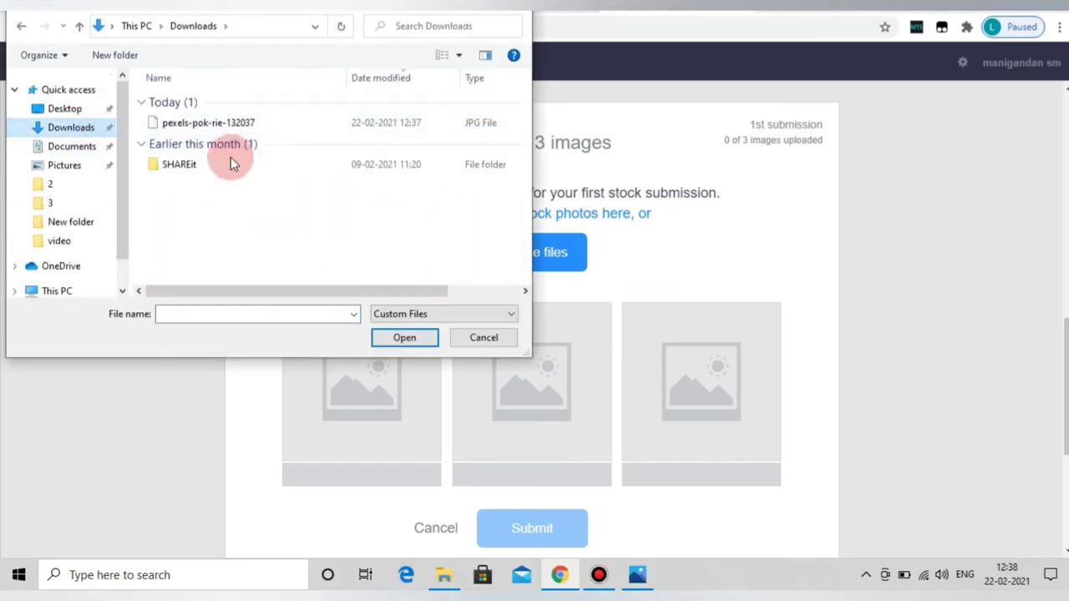
{"action": "left_click", "coordinate": [211, 168]}
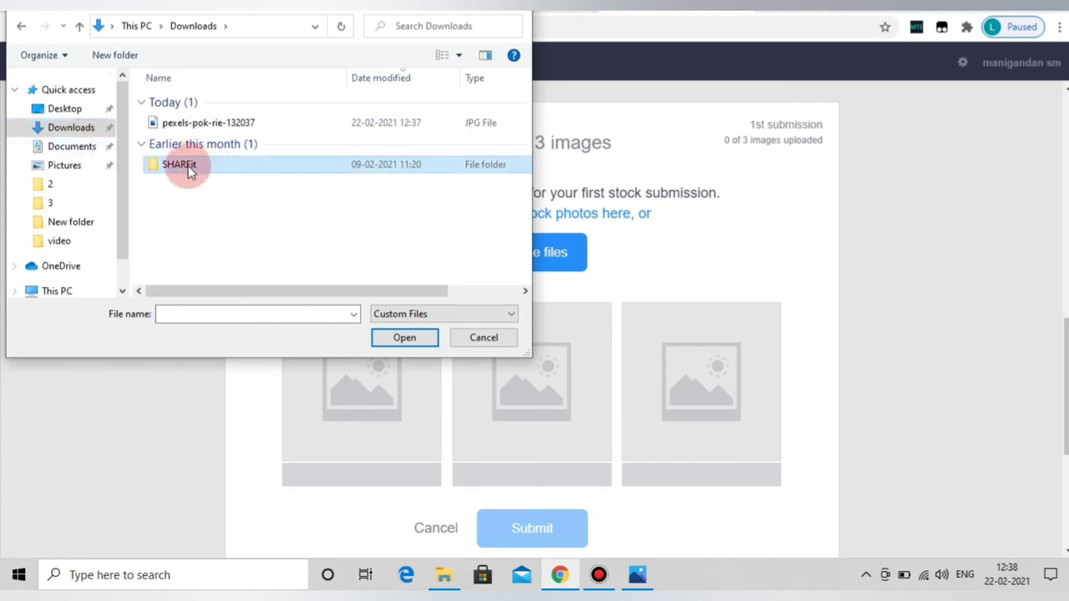
{"action": "left_click", "coordinate": [213, 127]}
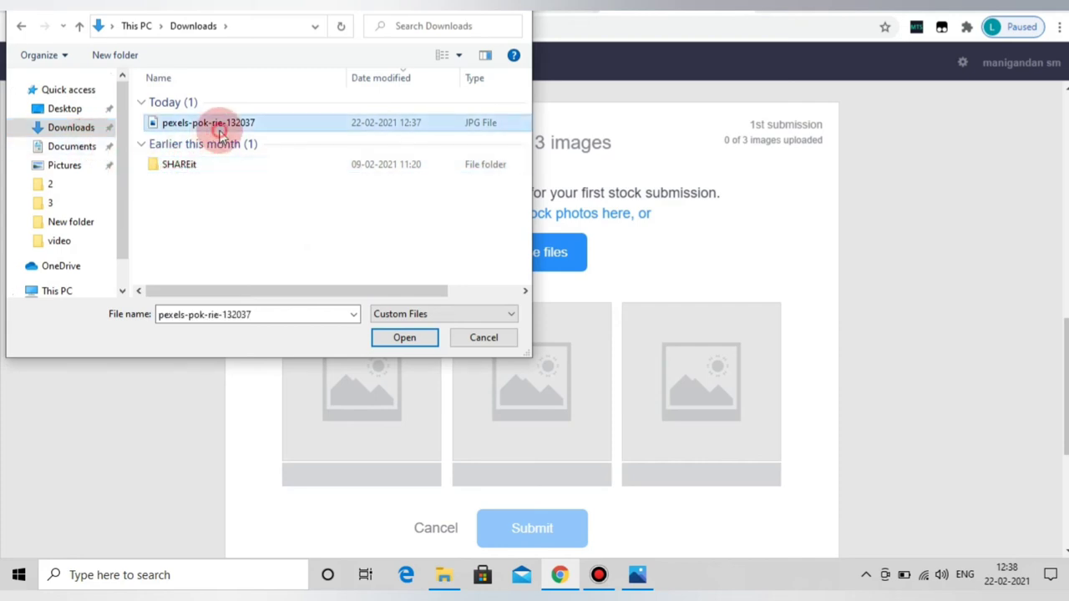
{"action": "left_click", "coordinate": [405, 337]}
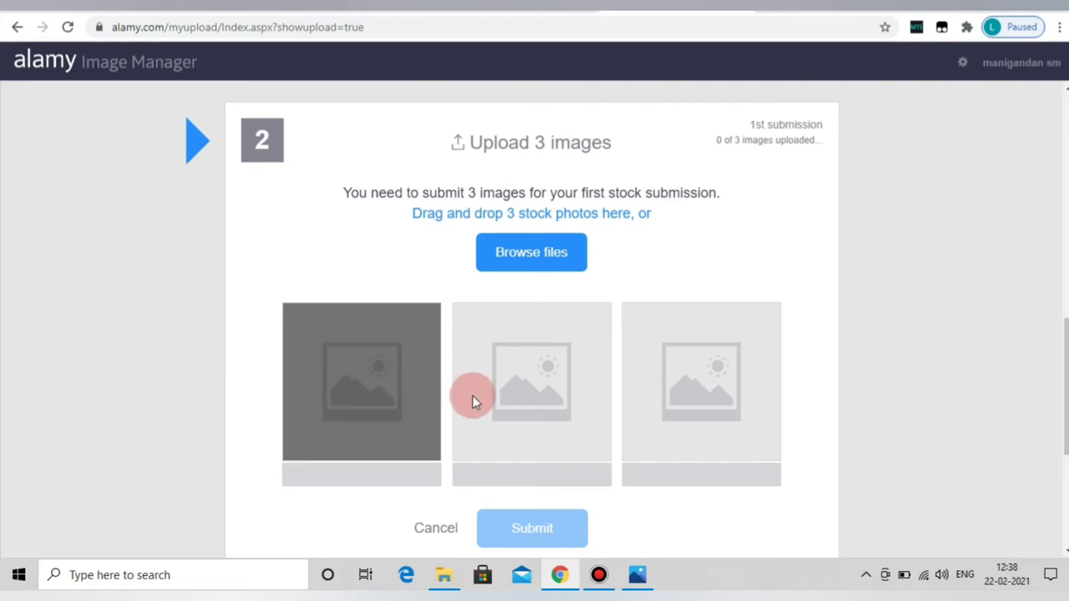
{"action": "scroll", "coordinate": [486, 351], "scroll_direction": "down", "scroll_amount": 1}
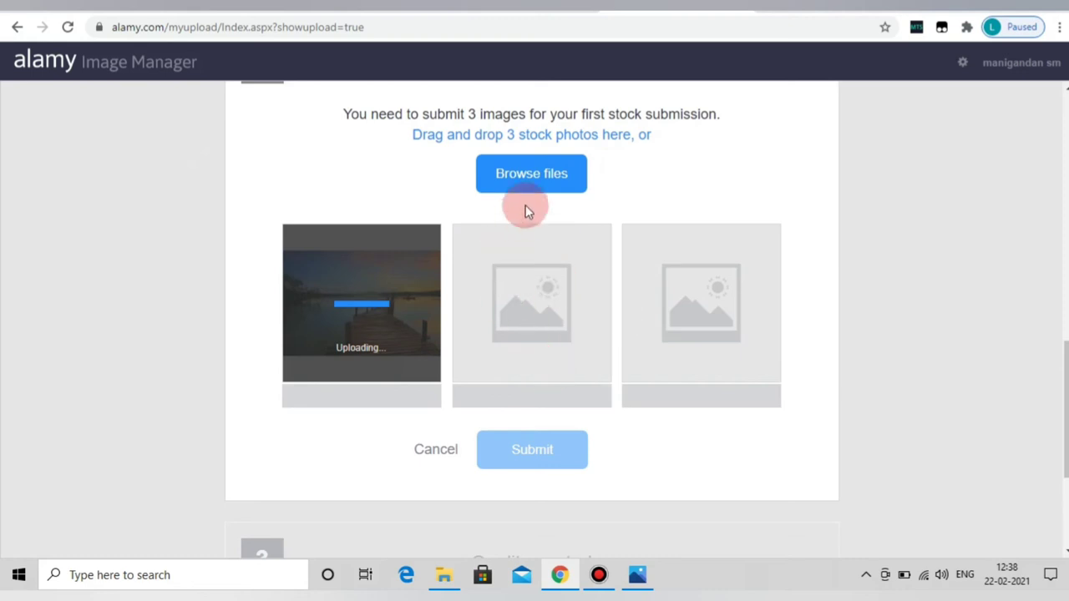
{"action": "left_click", "coordinate": [598, 574]}
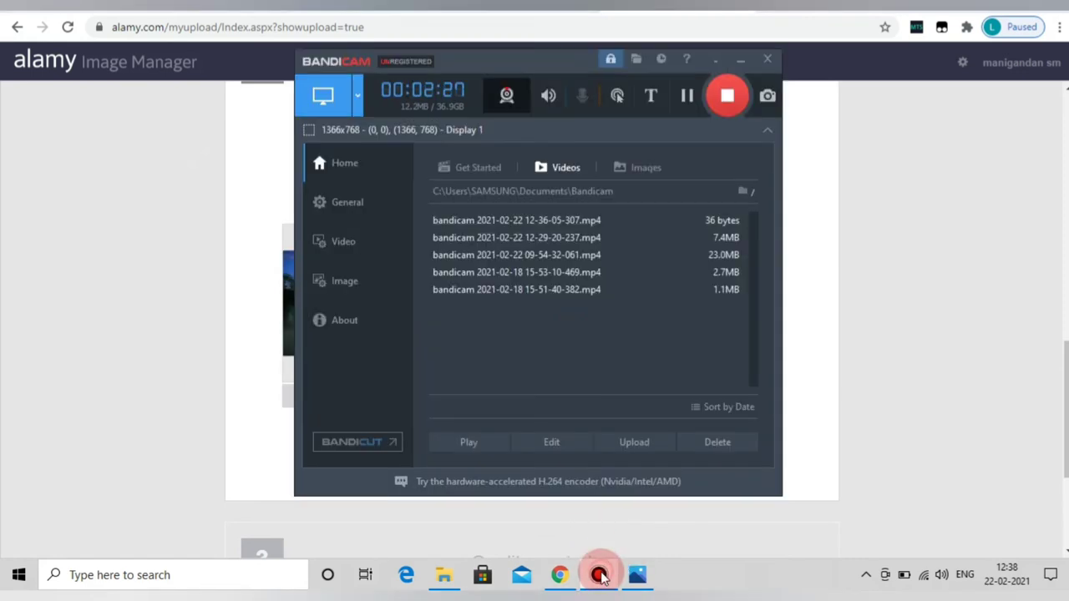
{"action": "left_click", "coordinate": [689, 99]}
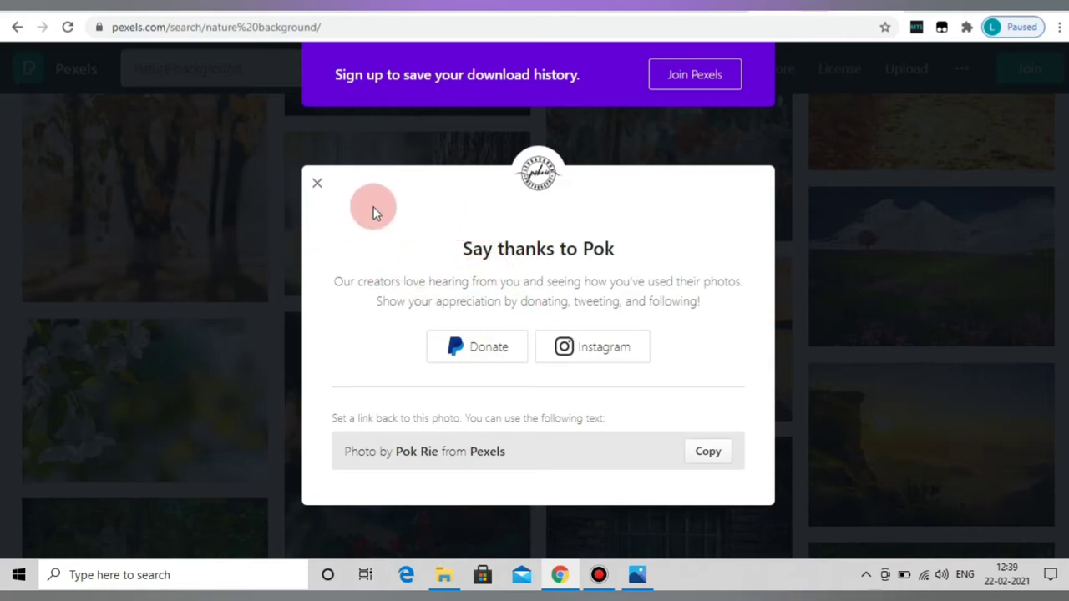
{"action": "left_click", "coordinate": [599, 574]}
{"action": "left_click", "coordinate": [557, 490]}
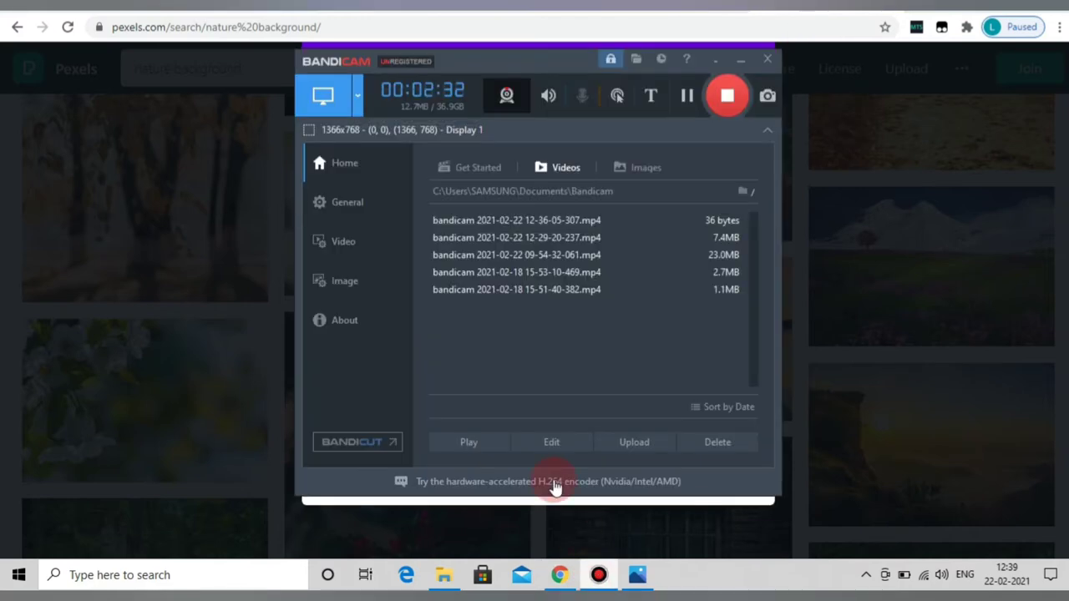
{"action": "left_click", "coordinate": [716, 99]}
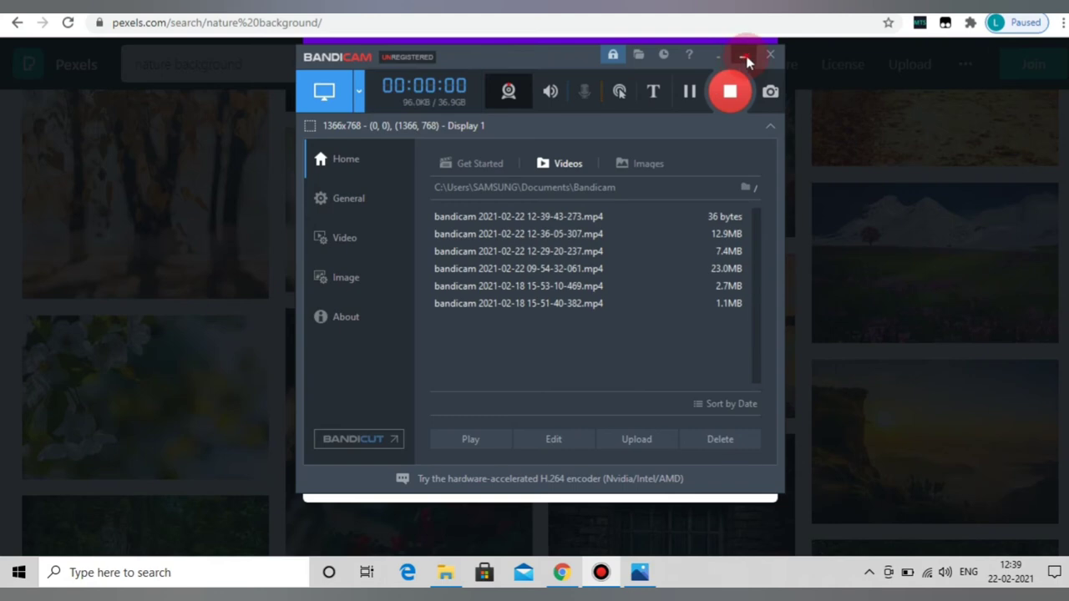
{"action": "left_click", "coordinate": [741, 60]}
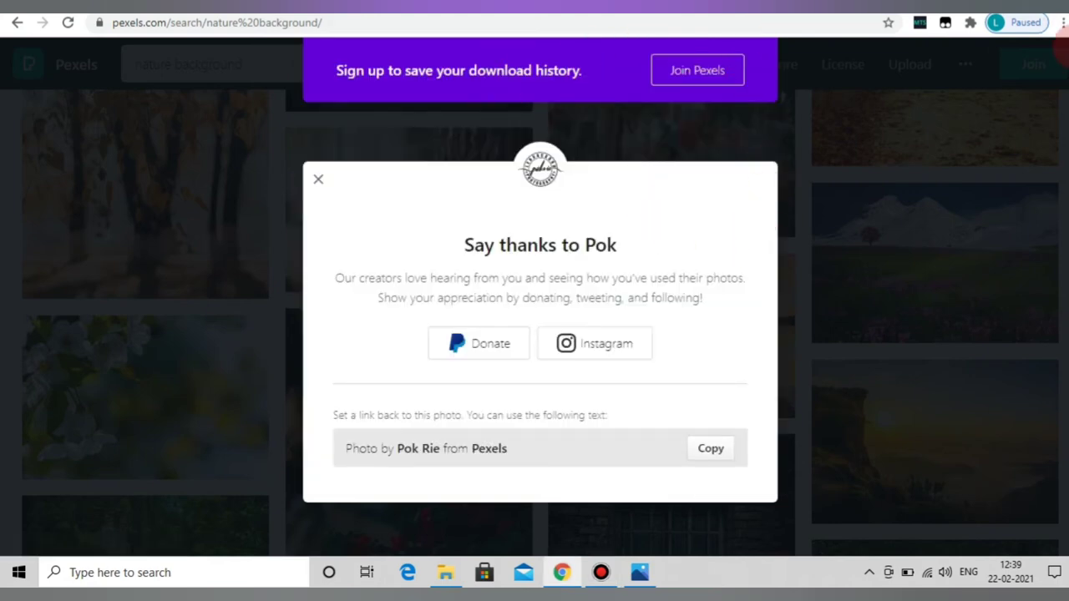
Download the close-up photo of pink-petaled flowers from the Pexels "nature background" results and dismiss the thank-you dialogs.
{"action": "left_click", "coordinate": [312, 185]}
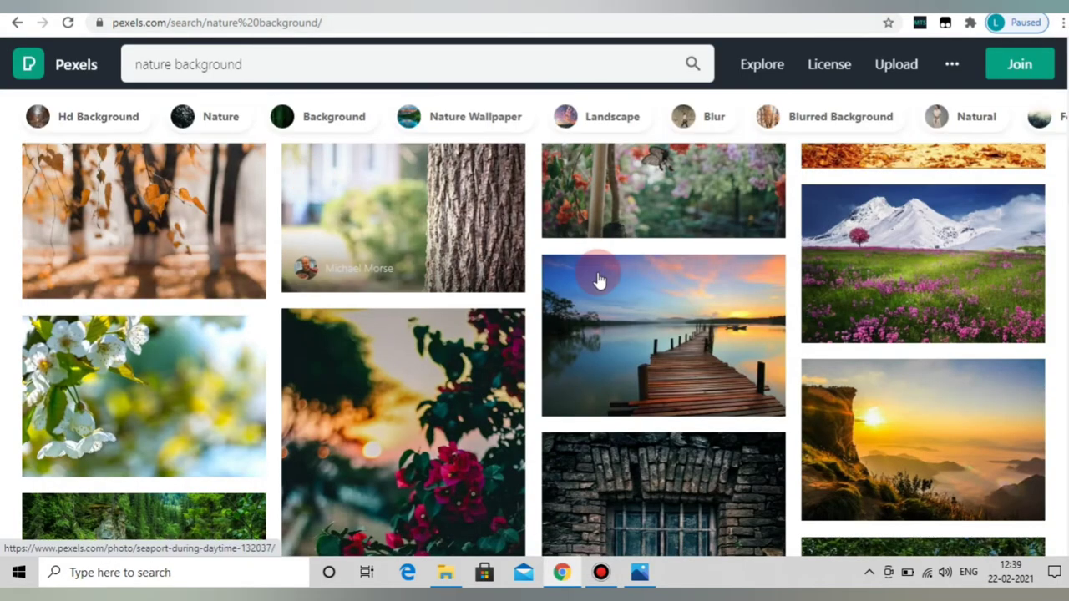
{"action": "scroll", "coordinate": [596, 279], "scroll_direction": "down", "scroll_amount": 2}
{"action": "scroll", "coordinate": [459, 344], "scroll_direction": "down", "scroll_amount": 2}
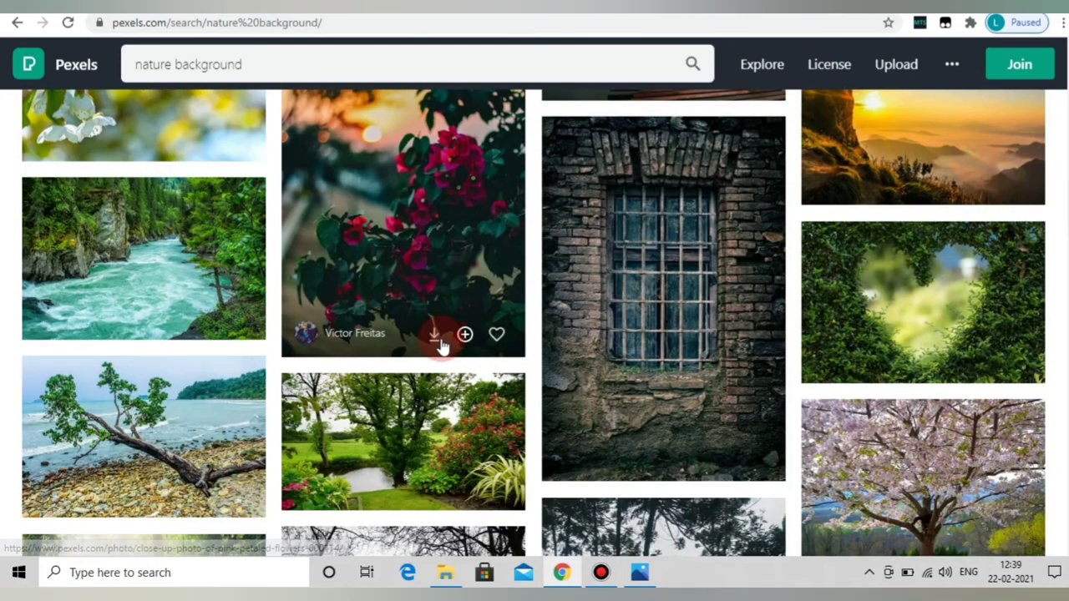
{"action": "left_click", "coordinate": [434, 336]}
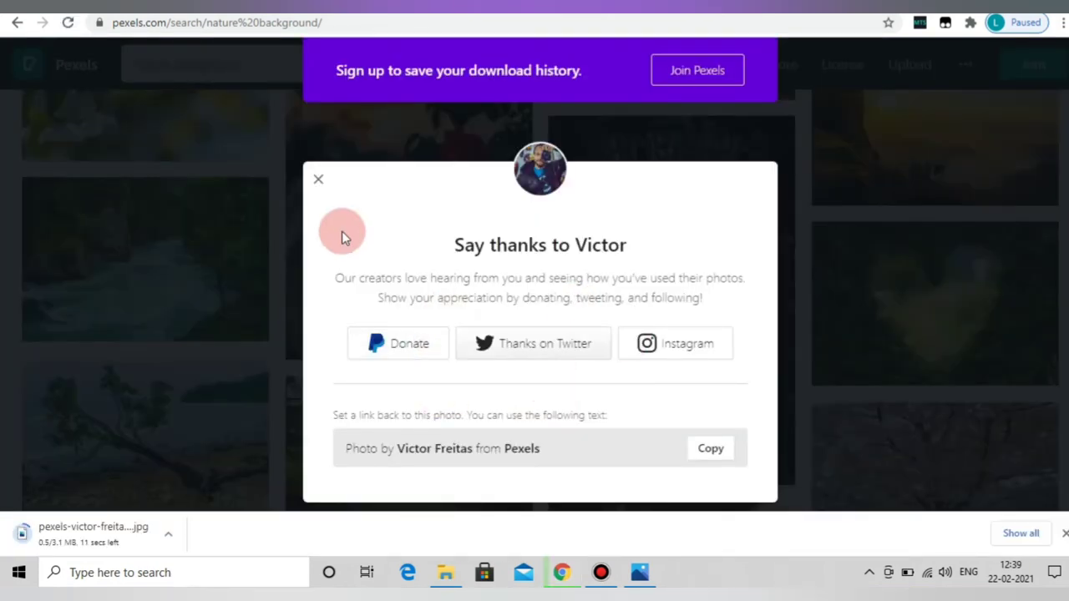
{"action": "left_click", "coordinate": [320, 182]}
{"action": "scroll", "coordinate": [512, 334], "scroll_direction": "down", "scroll_amount": 2}
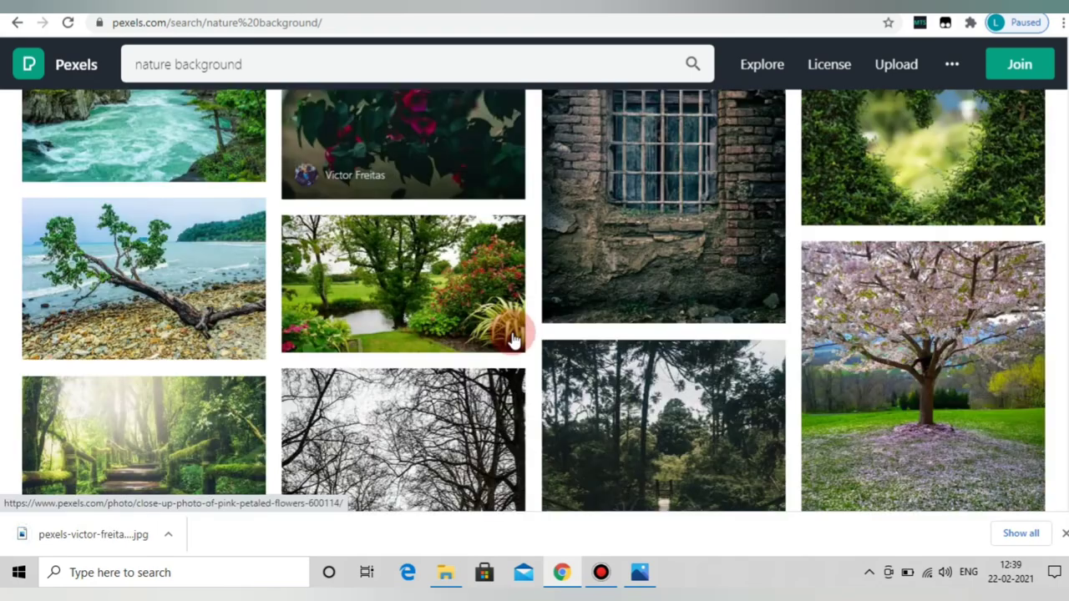
Download the photo of the green tree on a grassy slope from the Pexels "nature background" results.
{"action": "scroll", "coordinate": [501, 368], "scroll_direction": "down", "scroll_amount": 3}
{"action": "scroll", "coordinate": [185, 372], "scroll_direction": "down", "scroll_amount": 1}
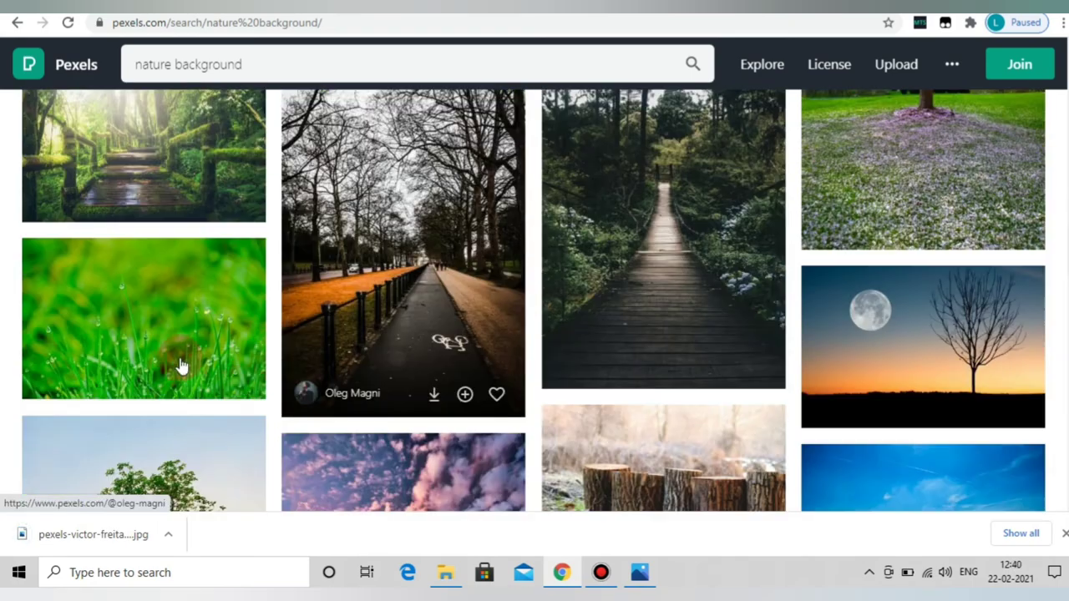
{"action": "scroll", "coordinate": [196, 372], "scroll_direction": "down", "scroll_amount": 2}
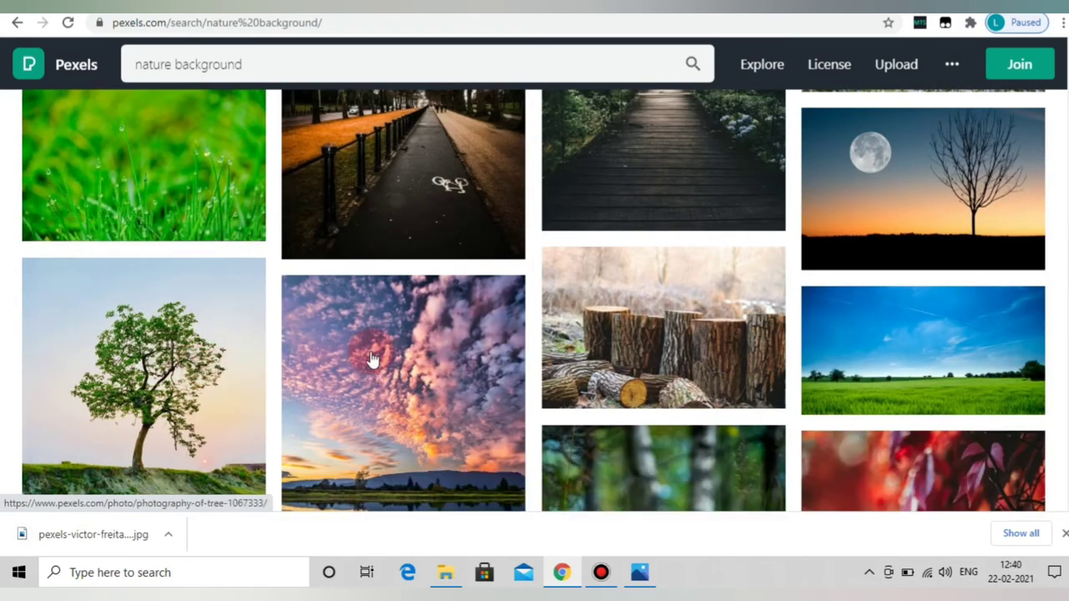
{"action": "scroll", "coordinate": [468, 346], "scroll_direction": "down", "scroll_amount": 2}
{"action": "scroll", "coordinate": [468, 342], "scroll_direction": "down", "scroll_amount": 1}
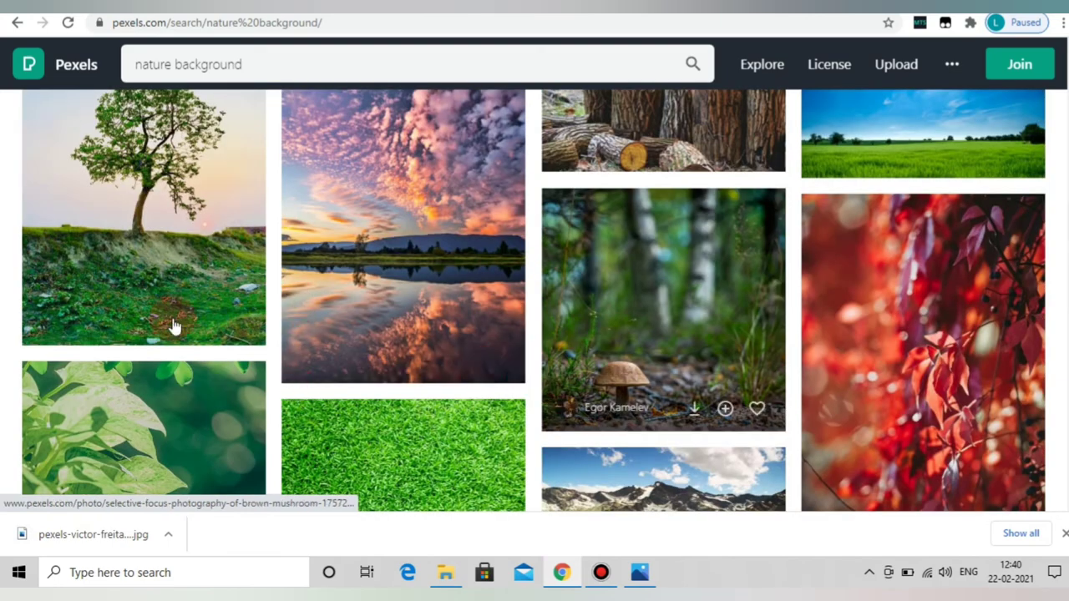
{"action": "scroll", "coordinate": [192, 317], "scroll_direction": "down", "scroll_amount": 1}
{"action": "scroll", "coordinate": [217, 313], "scroll_direction": "up", "scroll_amount": 1}
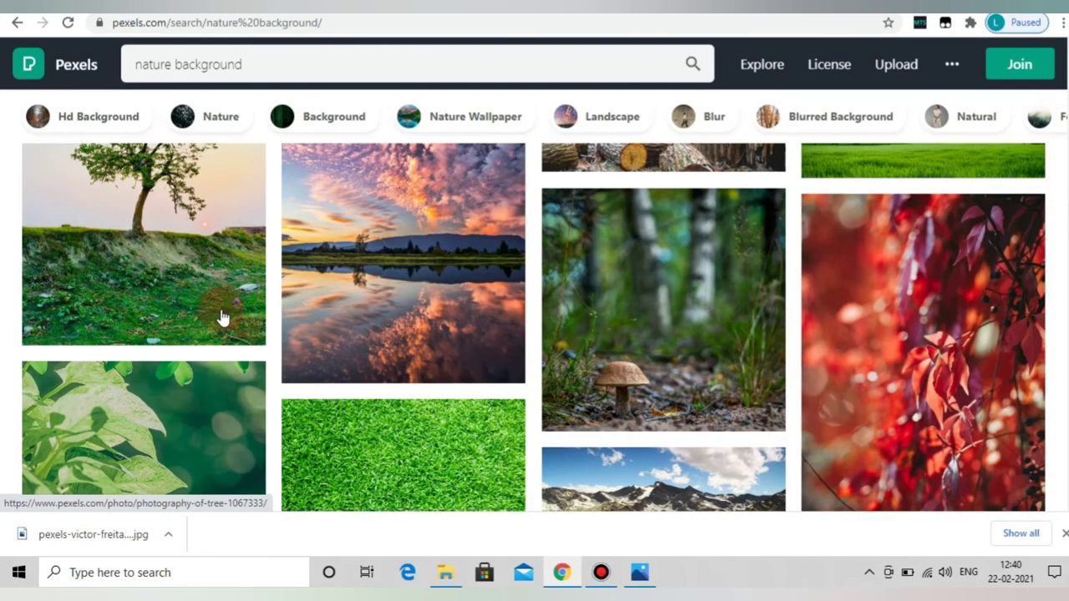
{"action": "left_click", "coordinate": [177, 325]}
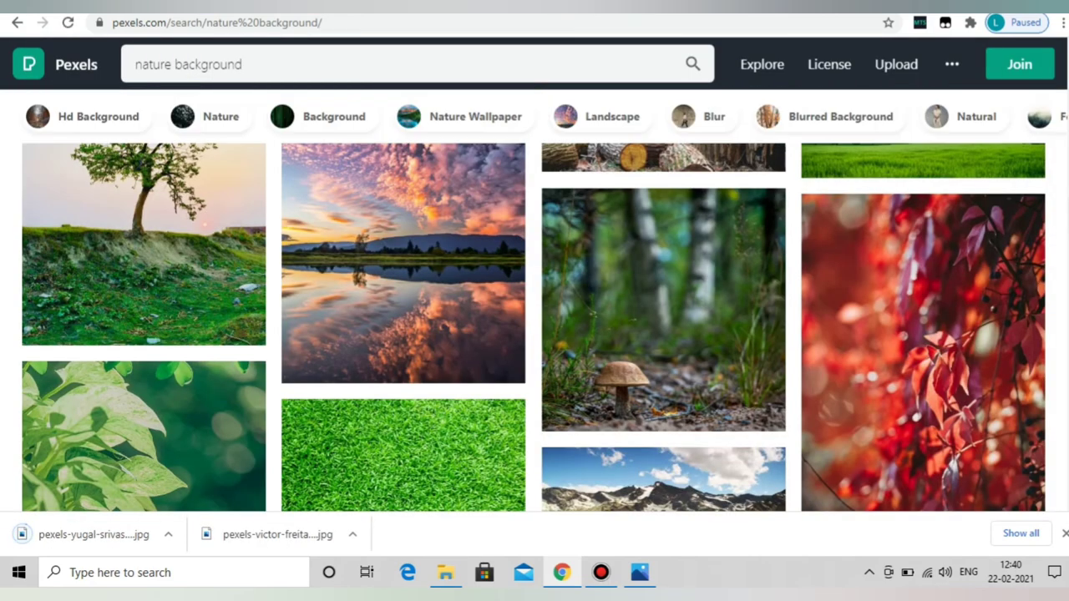
Return to the Alamy submission and upload the downloaded tree and pink flower JPGs together from the Downloads folder.
{"action": "left_click", "coordinate": [639, 10]}
{"action": "left_click", "coordinate": [543, 168]}
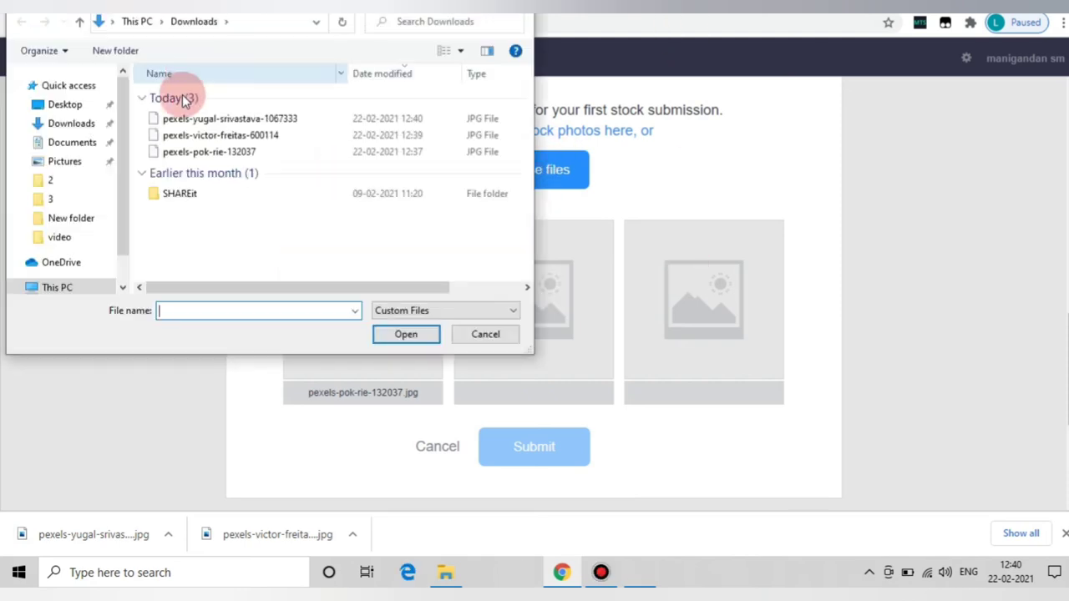
{"action": "left_click", "coordinate": [236, 138]}
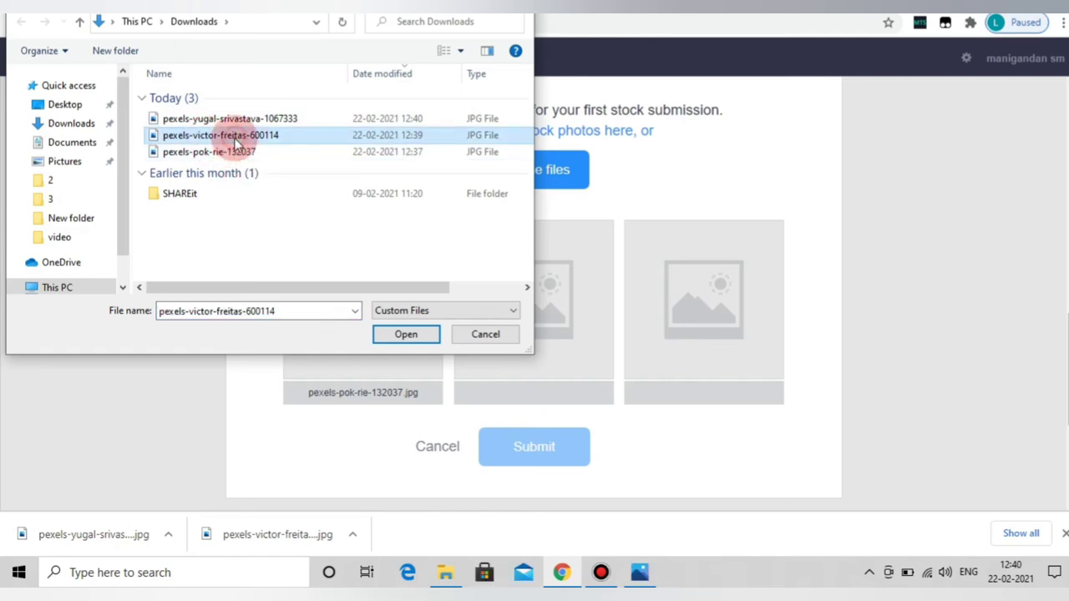
{"action": "left_click", "coordinate": [371, 121]}
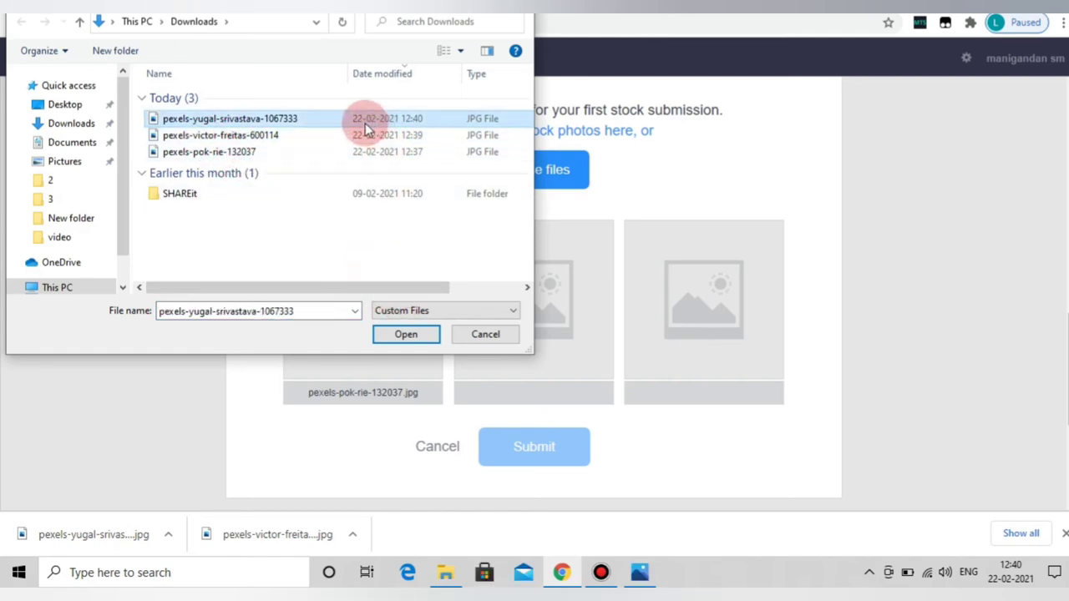
{"action": "left_click", "coordinate": [367, 131], "text": "ctrl"}
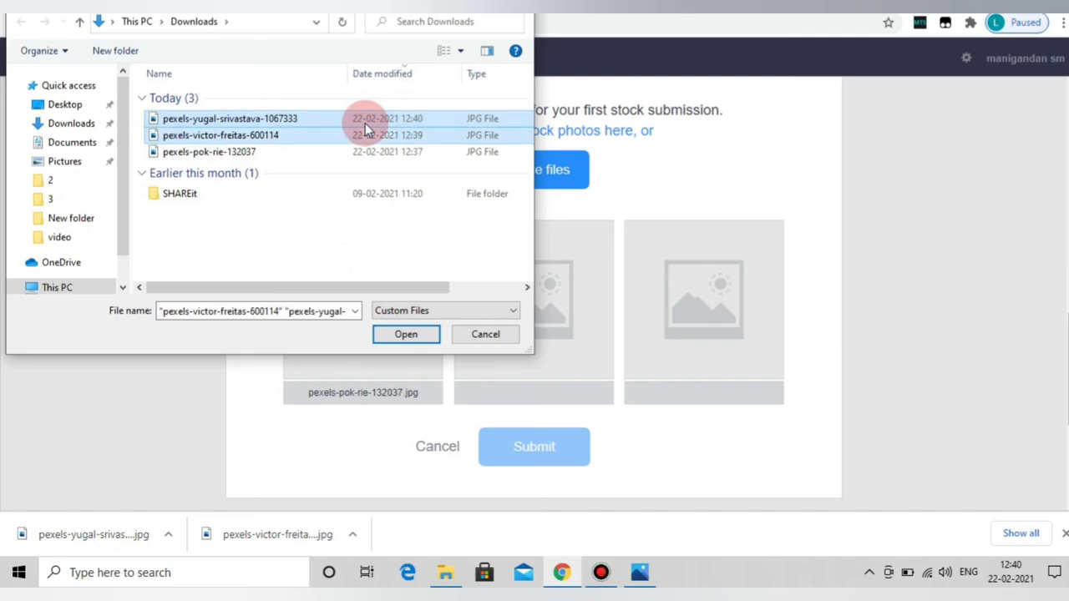
{"action": "left_click", "coordinate": [407, 334]}
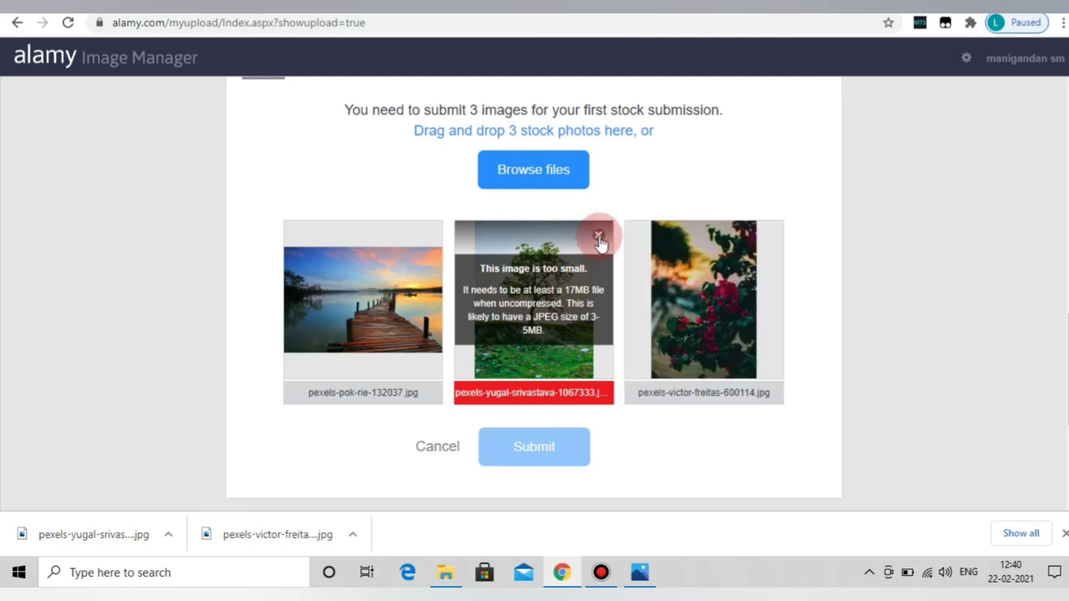
Remove the tree photo from the stock submission and confirm the removal.
{"action": "left_click", "coordinate": [600, 241]}
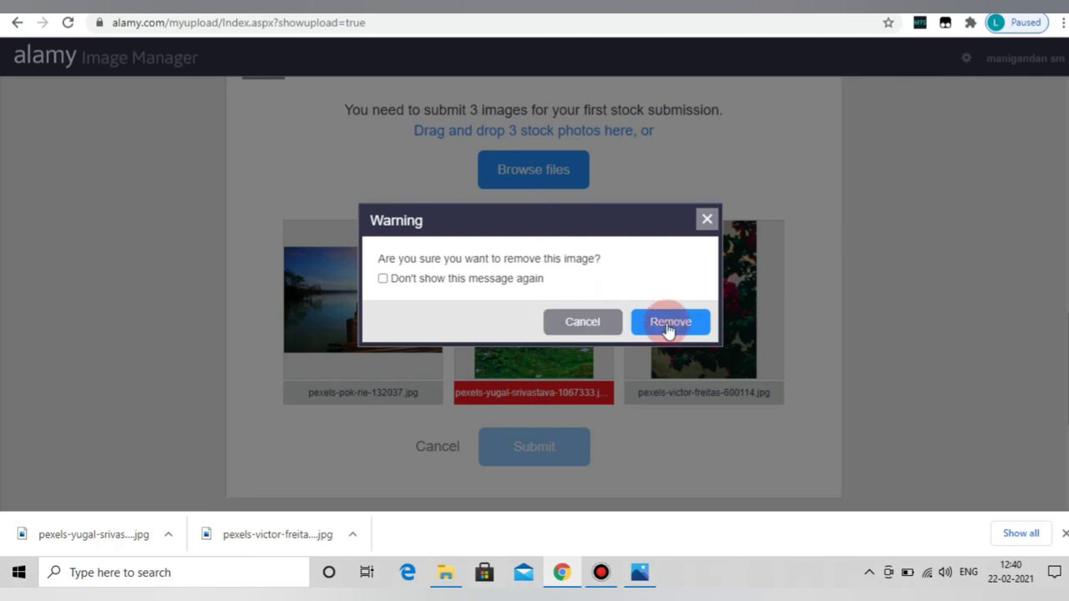
{"action": "left_click", "coordinate": [668, 323]}
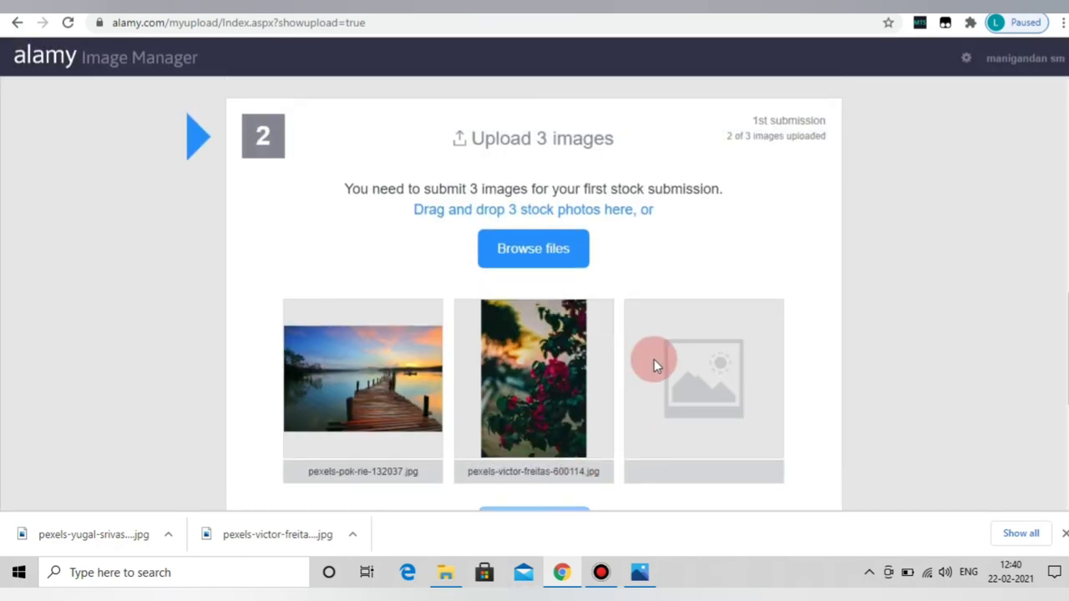
{"action": "scroll", "coordinate": [655, 364], "scroll_direction": "down", "scroll_amount": 1}
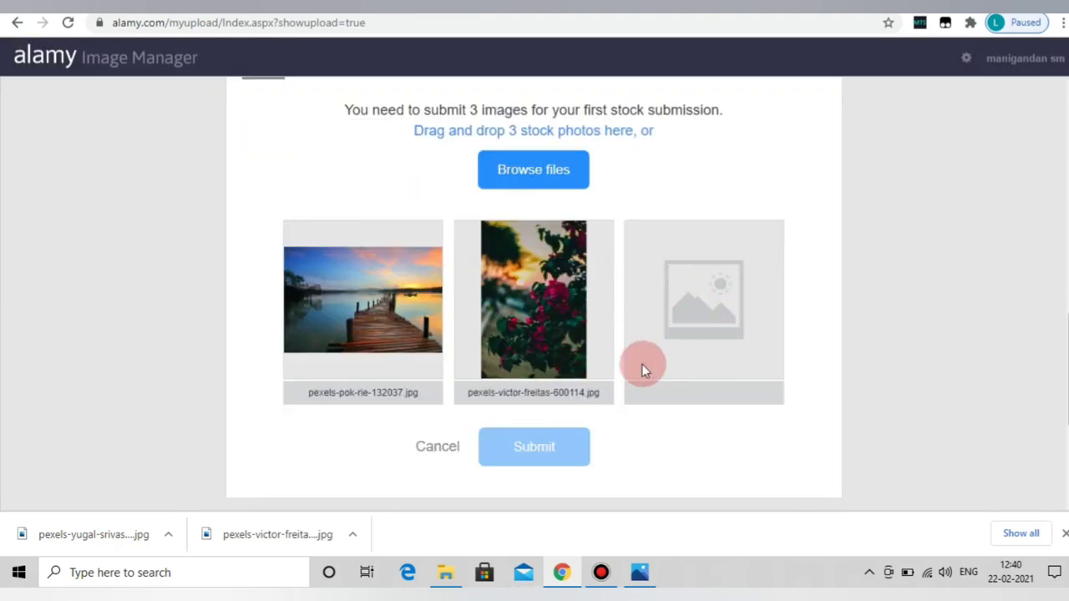
Go back to the Pexels "nature background" results and download the photo of white clouds in a blue sky.
{"action": "left_click", "coordinate": [789, 5]}
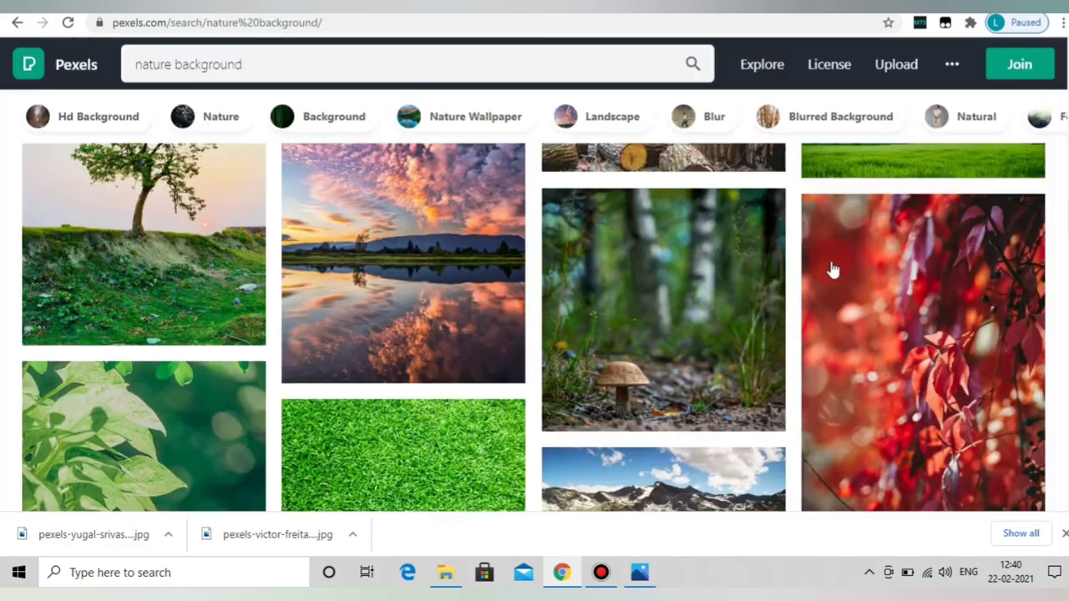
{"action": "scroll", "coordinate": [661, 358], "scroll_direction": "down", "scroll_amount": 3}
{"action": "scroll", "coordinate": [636, 350], "scroll_direction": "down", "scroll_amount": 3}
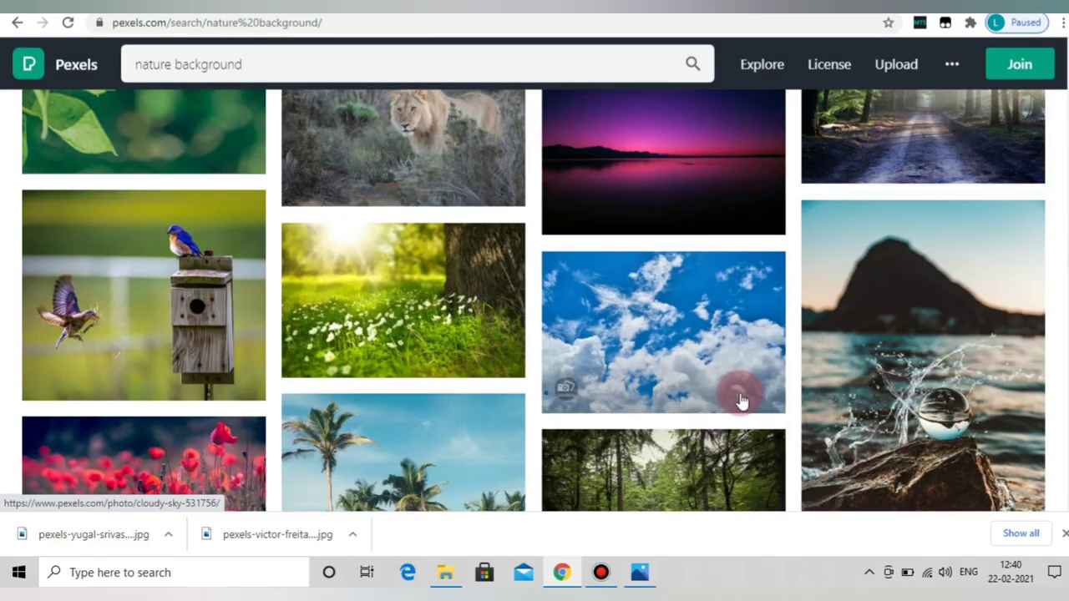
{"action": "left_click", "coordinate": [698, 392]}
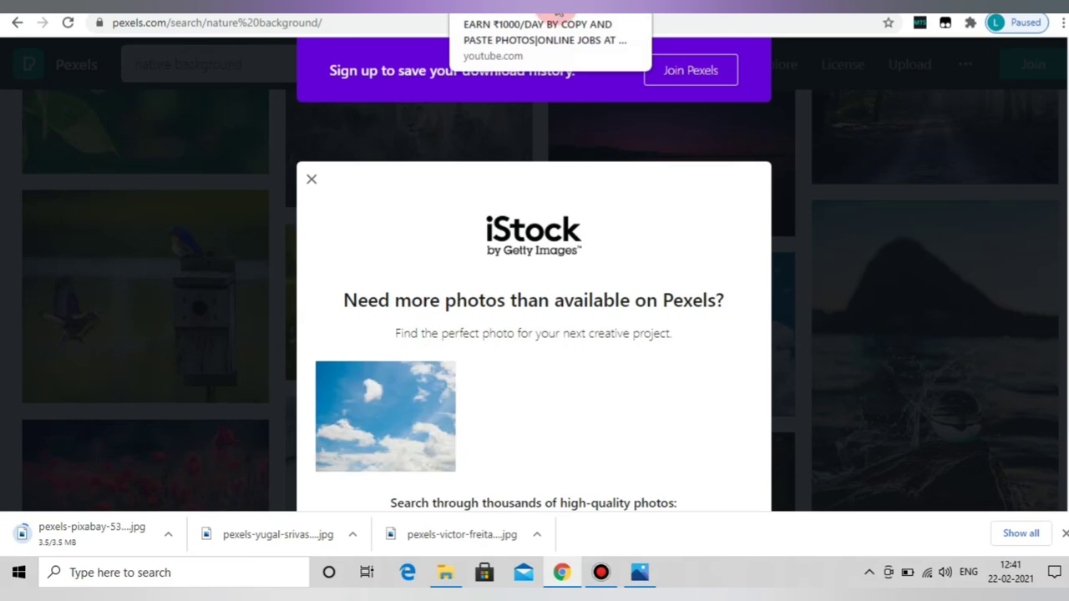
Return to the Alamy submission and upload pexels-pixabay-531756 from the Downloads folder as the third image.
{"action": "left_click", "coordinate": [501, 1]}
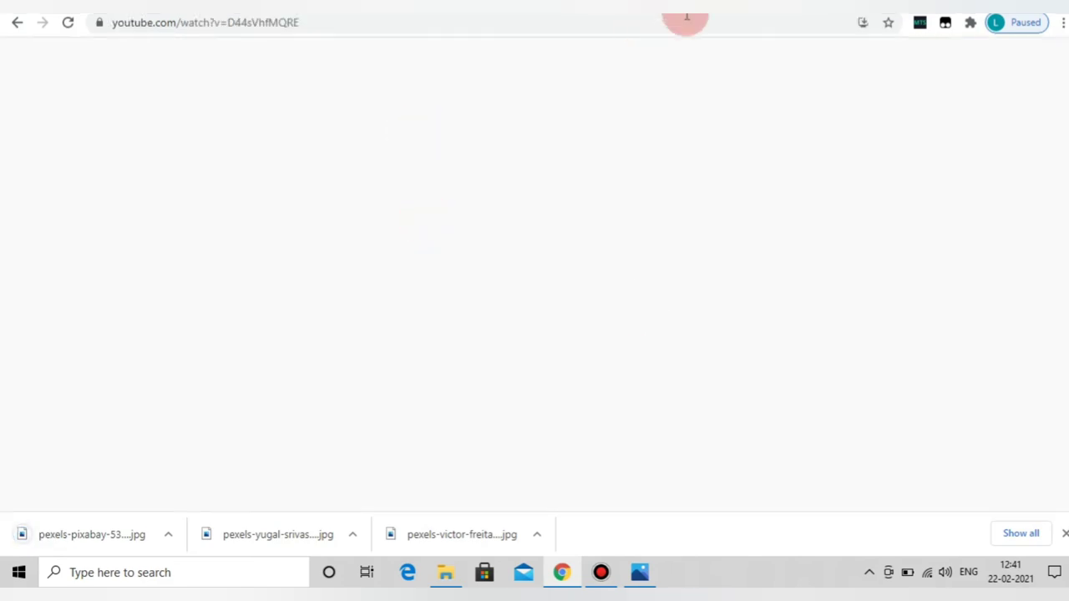
{"action": "left_click", "coordinate": [684, 4]}
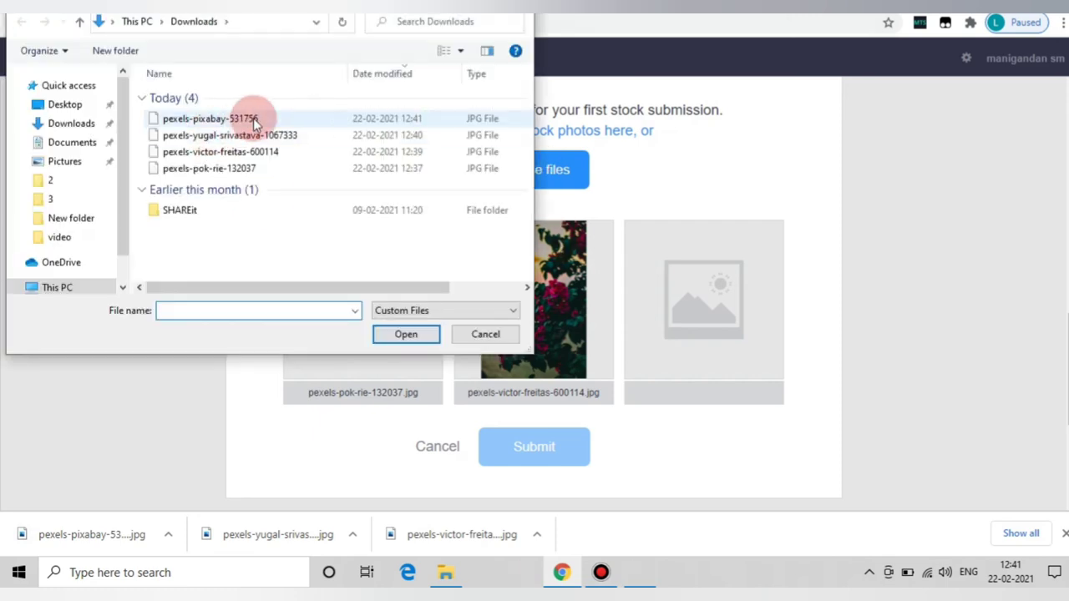
{"action": "left_click", "coordinate": [249, 119]}
{"action": "left_click", "coordinate": [401, 334]}
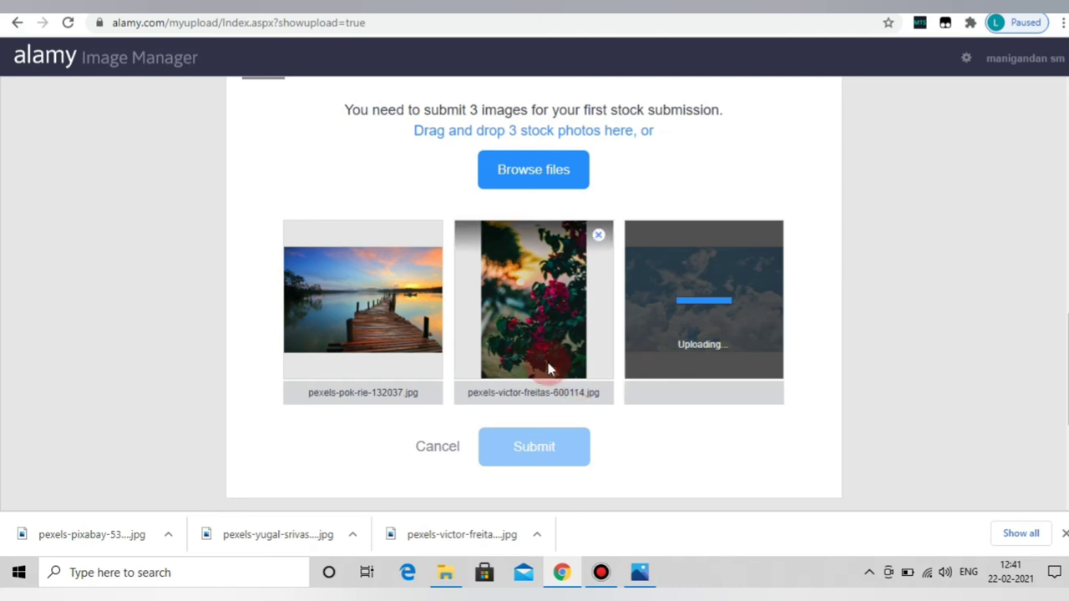
Submit the three uploaded stock photos for quality control and open Alamy Image Manager.
{"action": "scroll", "coordinate": [547, 424], "scroll_direction": "up", "scroll_amount": 1}
{"action": "scroll", "coordinate": [546, 423], "scroll_direction": "down", "scroll_amount": 2}
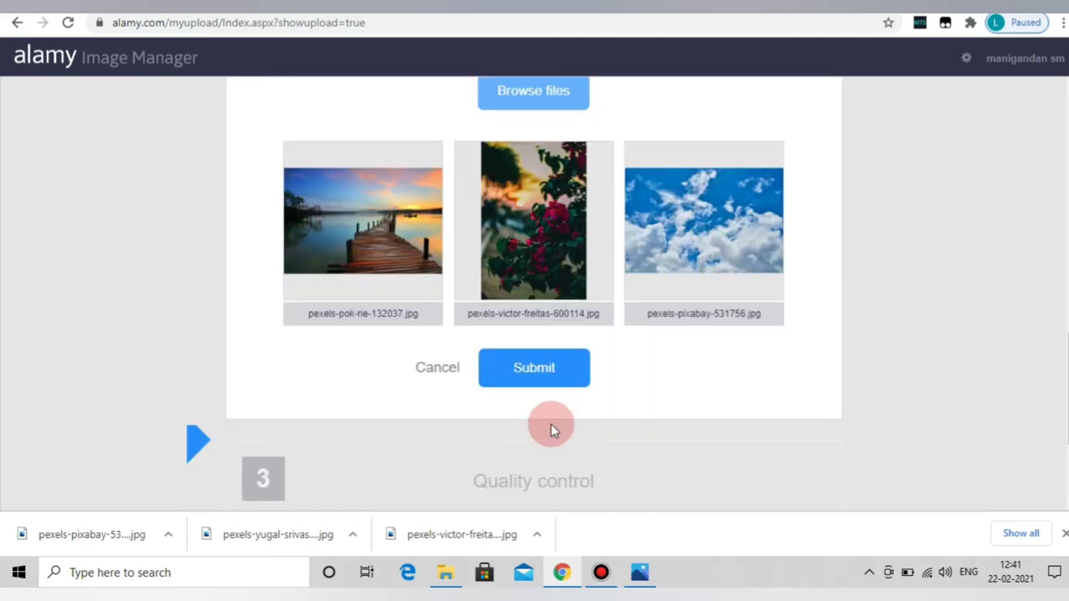
{"action": "left_click", "coordinate": [562, 373]}
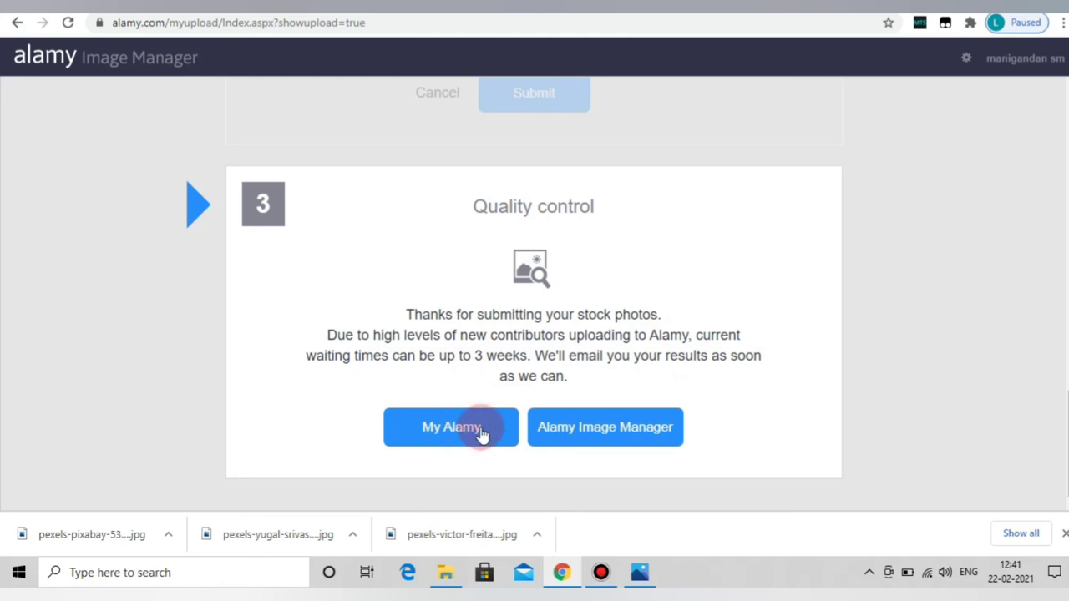
{"action": "left_click", "coordinate": [598, 430]}
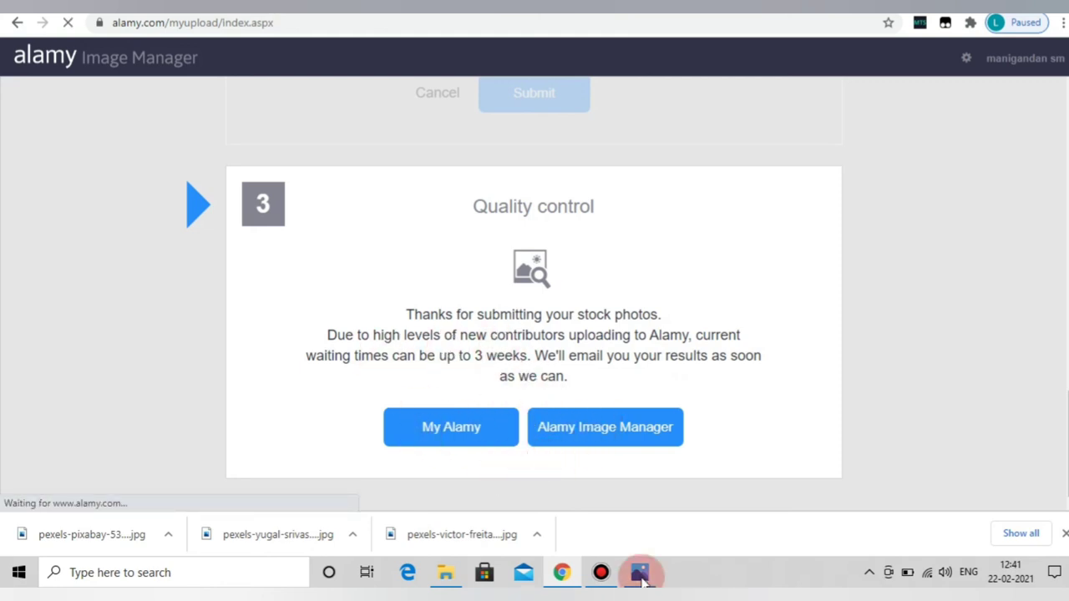
{"action": "left_click", "coordinate": [643, 575]}
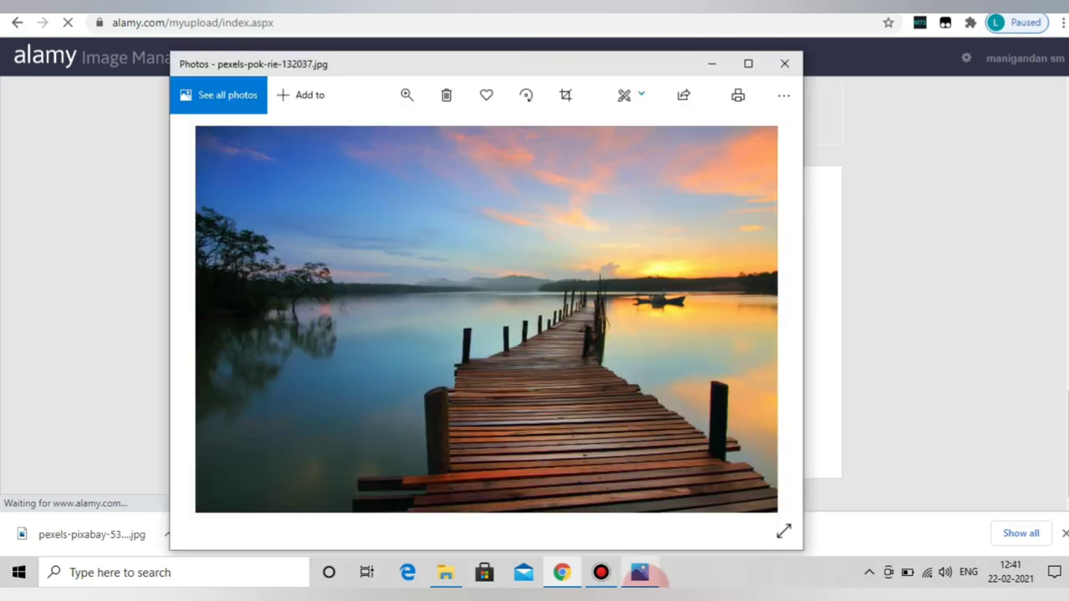
{"action": "left_click", "coordinate": [601, 573]}
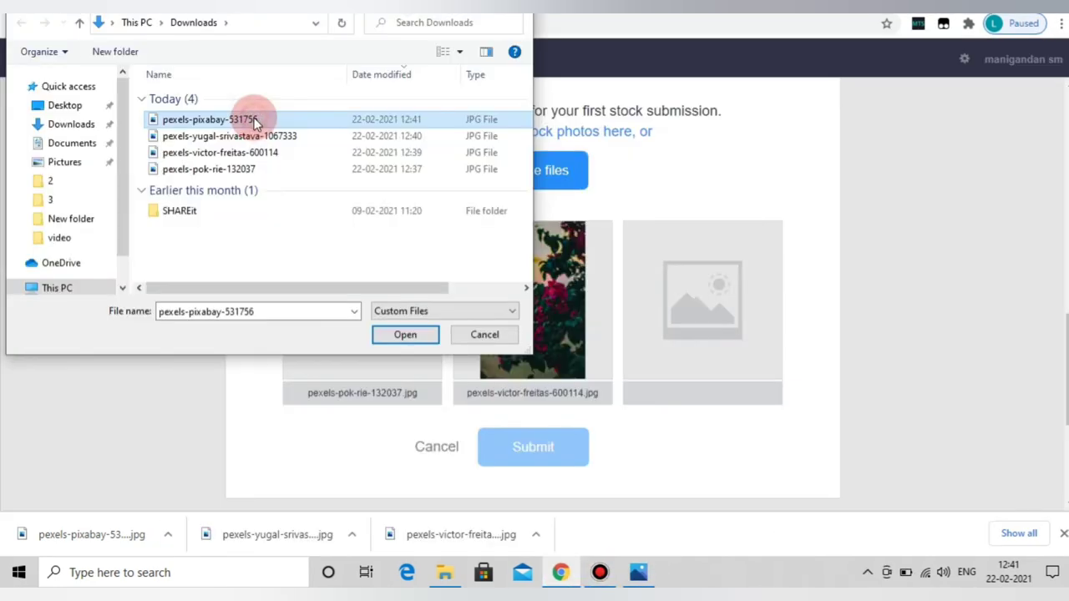
Add the selected cloudy sky JPG, pexels-pixabay-531756, to the empty third slot of the stock submission.
{"action": "left_click", "coordinate": [403, 334]}
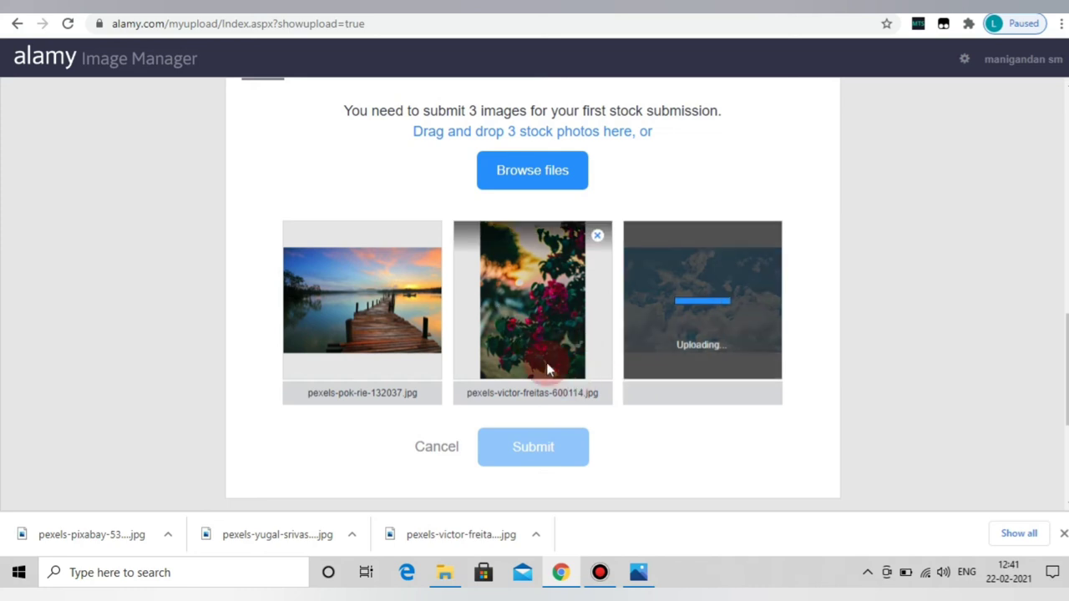
{"action": "scroll", "coordinate": [539, 434], "scroll_direction": "up", "scroll_amount": 1}
{"action": "scroll", "coordinate": [534, 434], "scroll_direction": "down", "scroll_amount": 2}
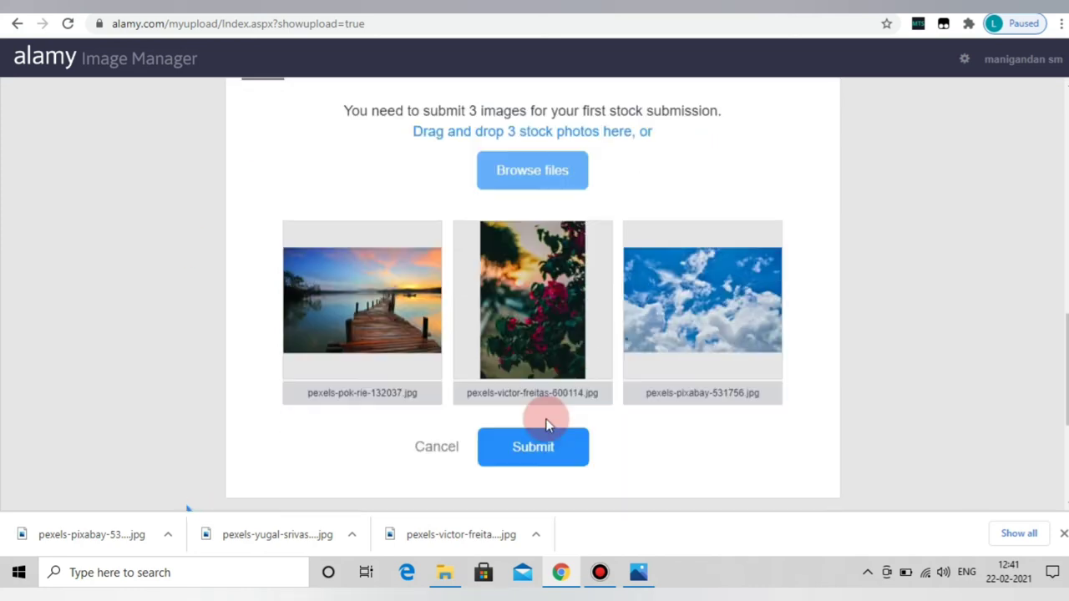
Send the pier, flower and sky photos to quality control and continue to Alamy Image Manager.
{"action": "left_click", "coordinate": [515, 380]}
{"action": "left_click", "coordinate": [562, 376]}
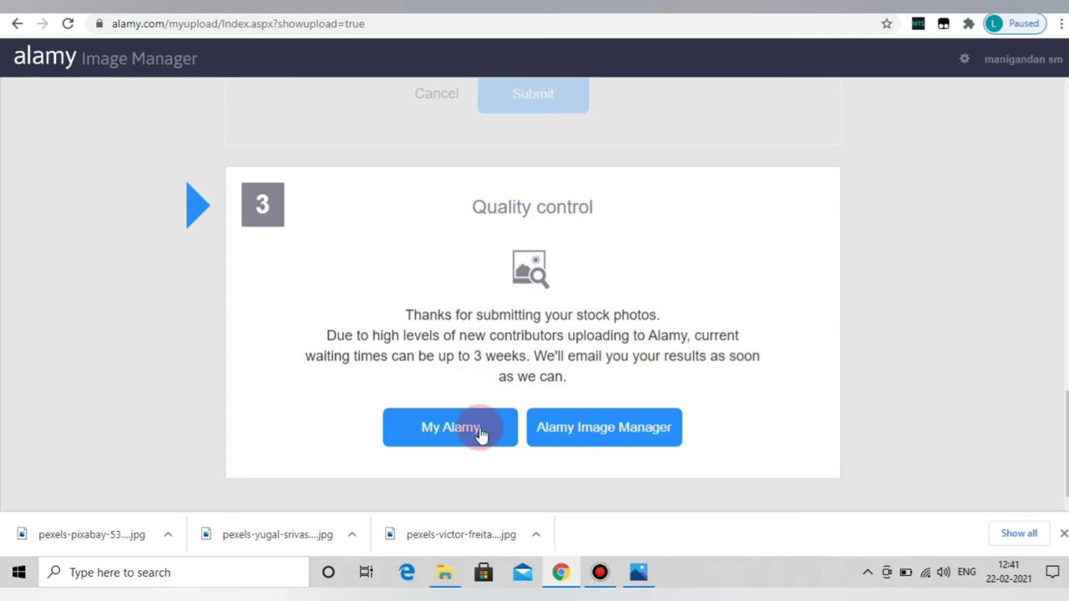
{"action": "left_click", "coordinate": [600, 427]}
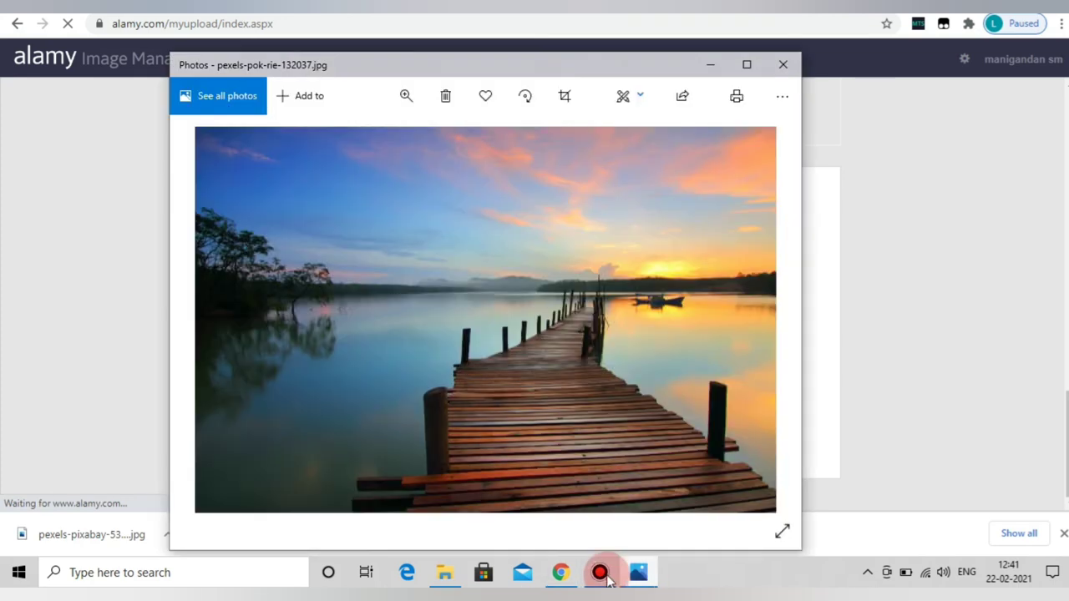
{"action": "left_click", "coordinate": [605, 574]}
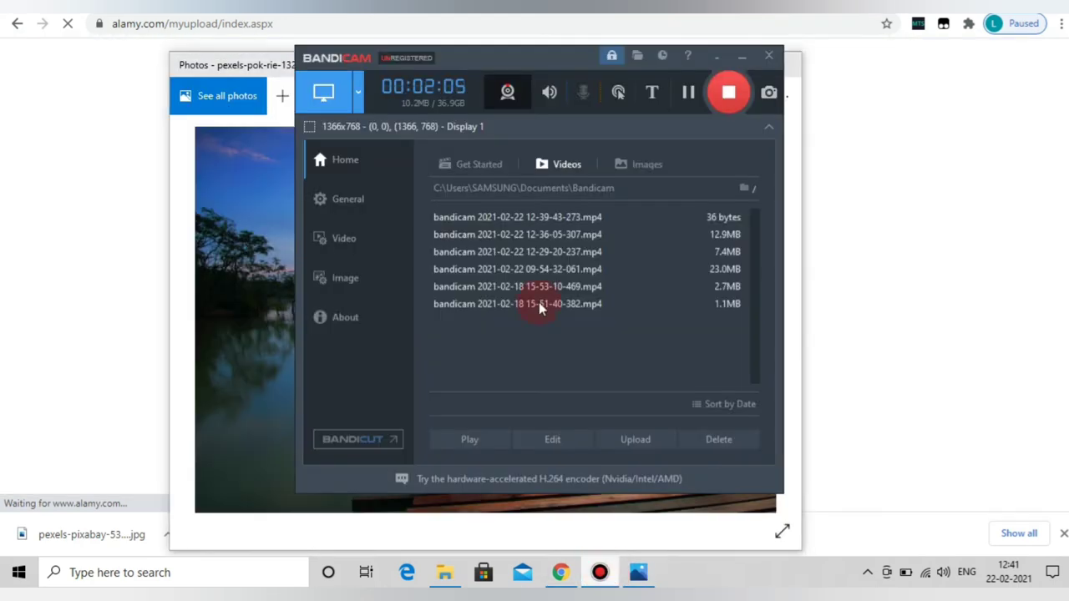